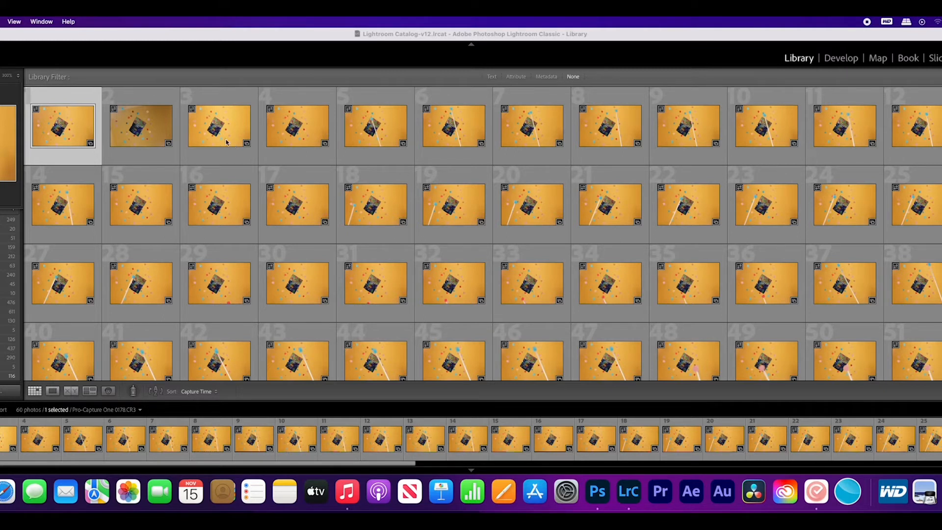
Open the fourth photo for developing and set its exposure to +0.20.
click(277, 134)
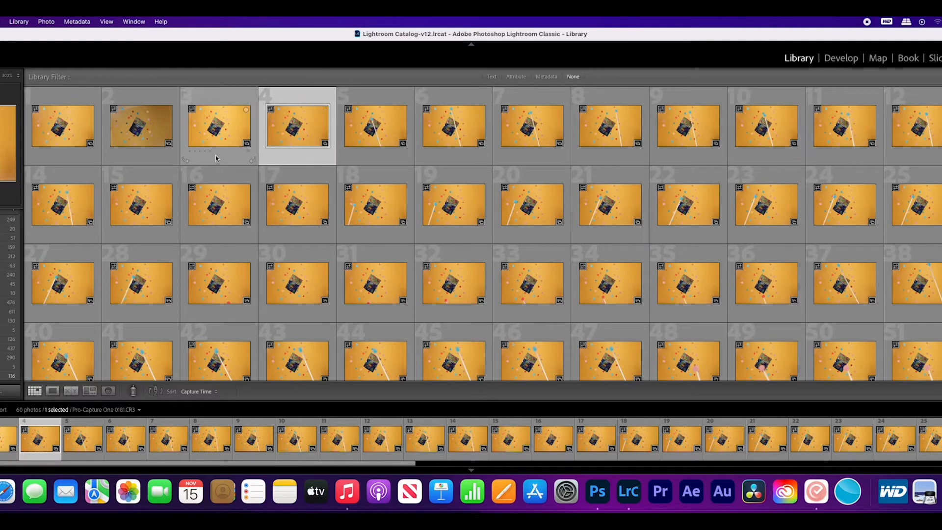
click(840, 58)
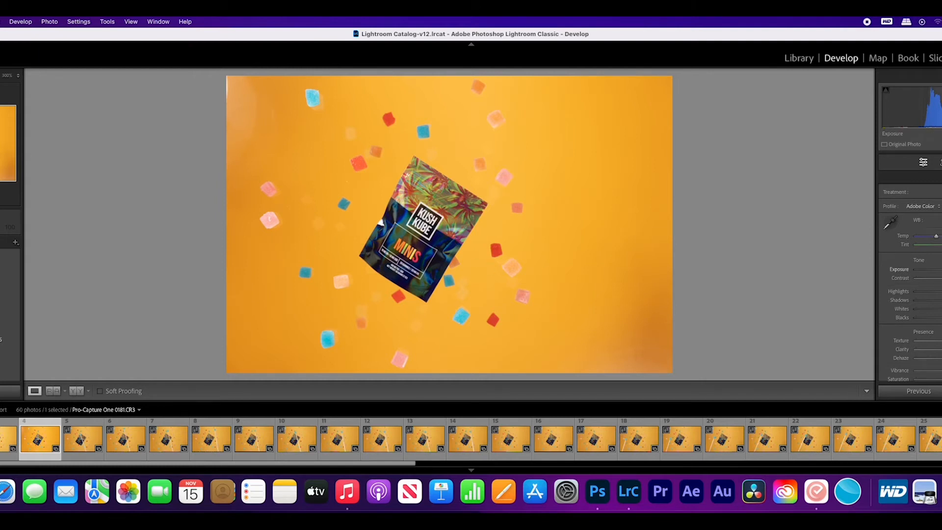
drag(938, 269, 939, 269)
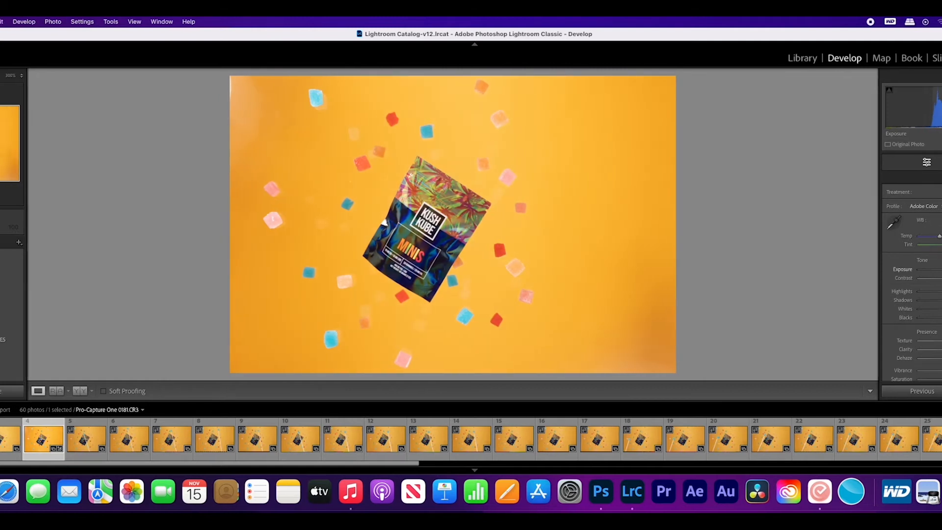
Browse the saved presets and preview their looks on the photo without applying one.
scroll(52, 312, down, 10)
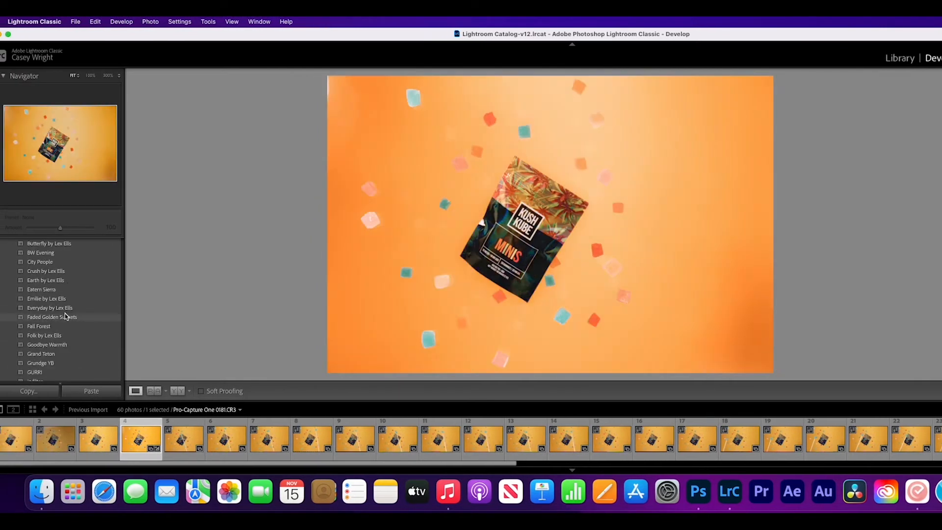
scroll(65, 313, up, 6)
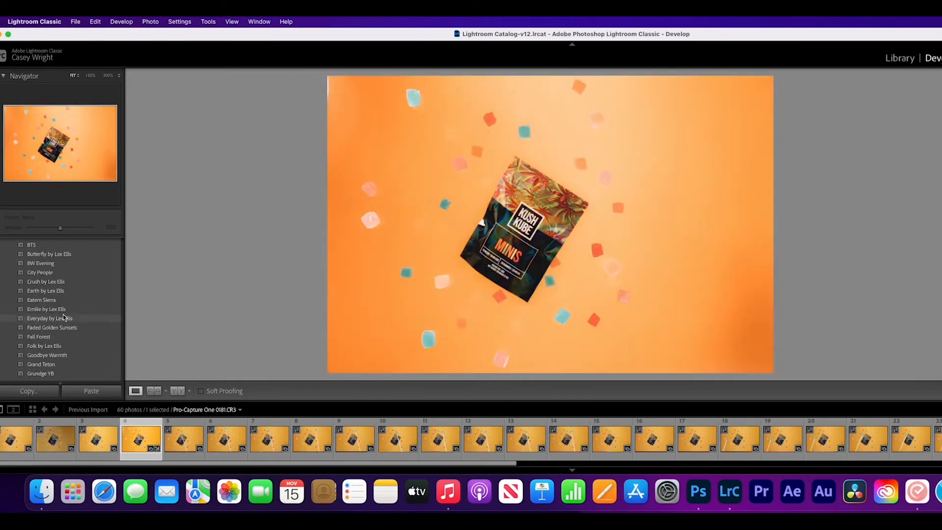
scroll(62, 315, down, 6)
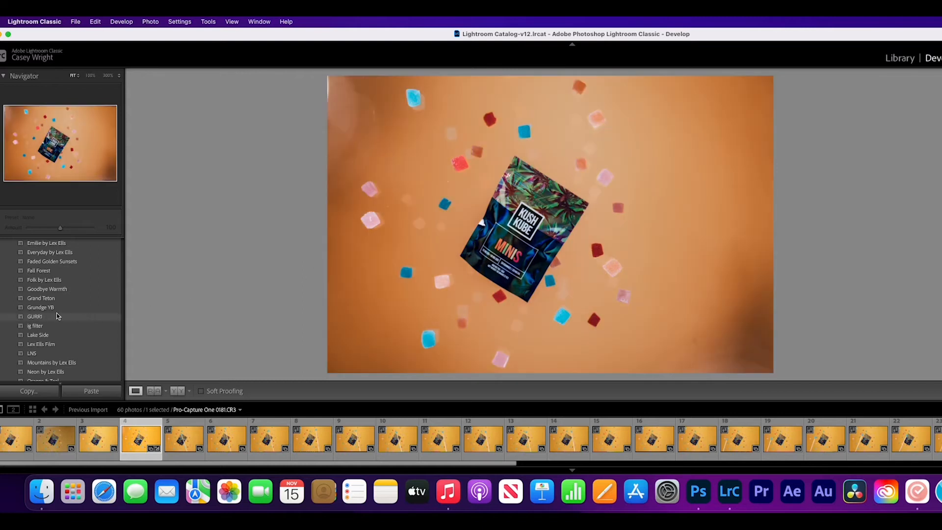
scroll(66, 307, up, 4)
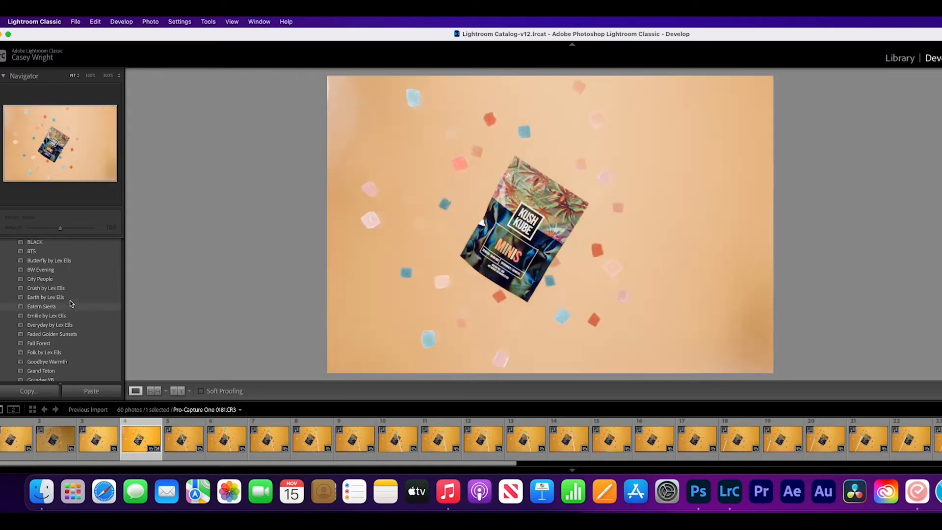
scroll(68, 309, up, 7)
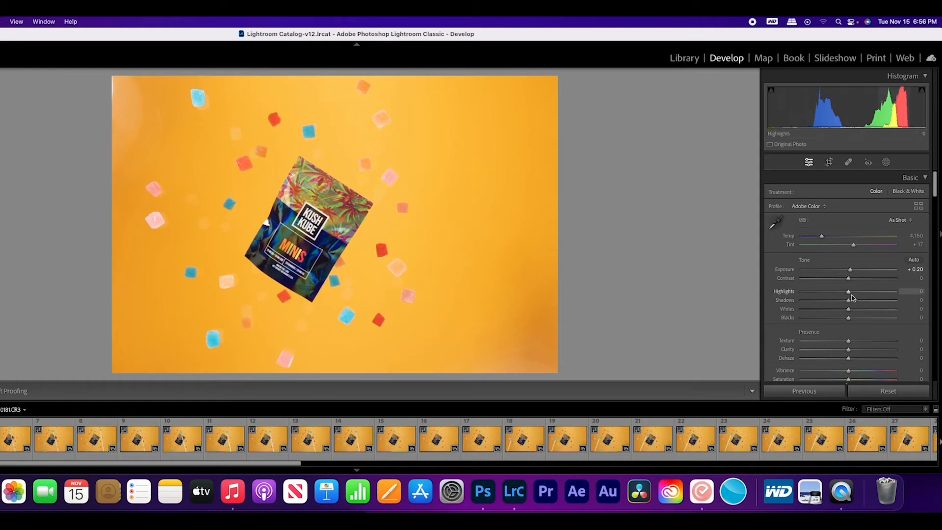
Set contrast to +26, highlights to +19, shadows to -24, whites to +12 and blacks to -49.
drag(850, 296, 860, 280)
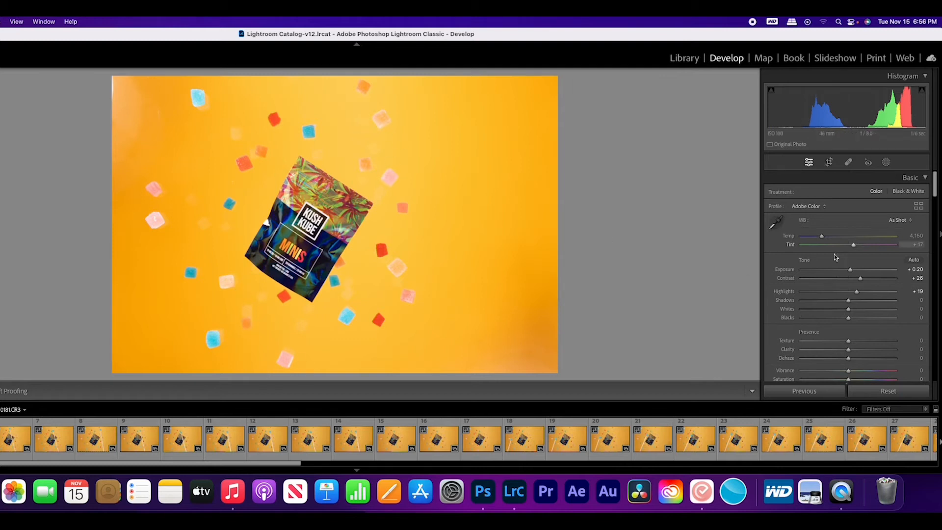
drag(849, 304, 835, 319)
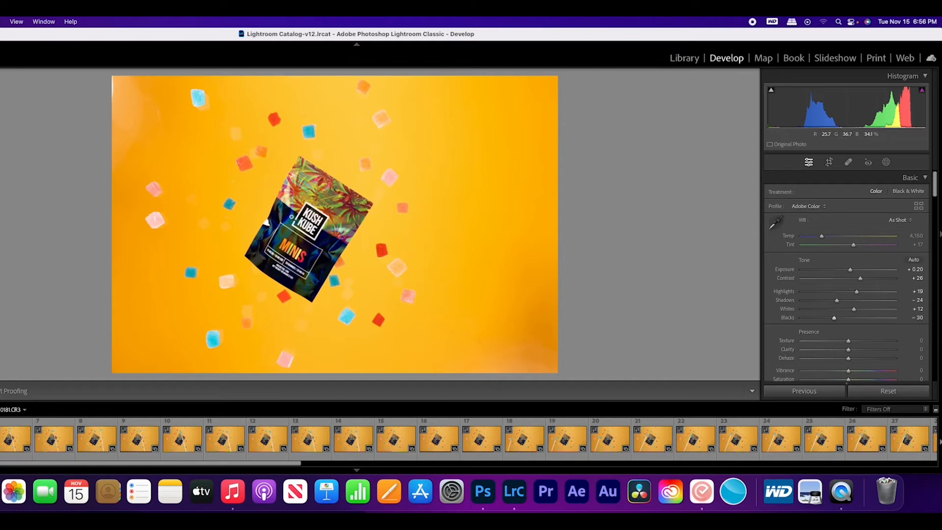
mouse_move(834, 319)
mouse_down()
mouse_move(877, 320)
mouse_move(825, 324)
mouse_up()
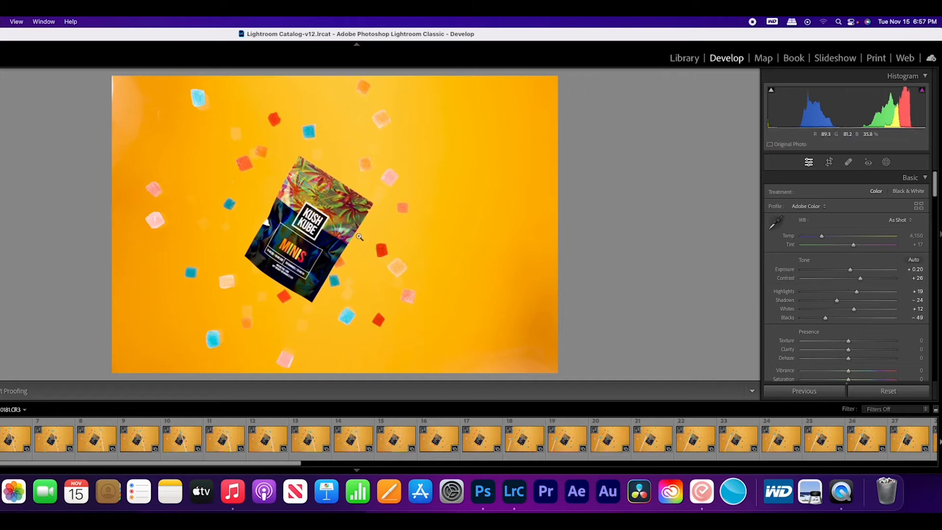
Set the photo's texture to -15, clarity to +25 and vibrance to +5.
drag(846, 344, 855, 374)
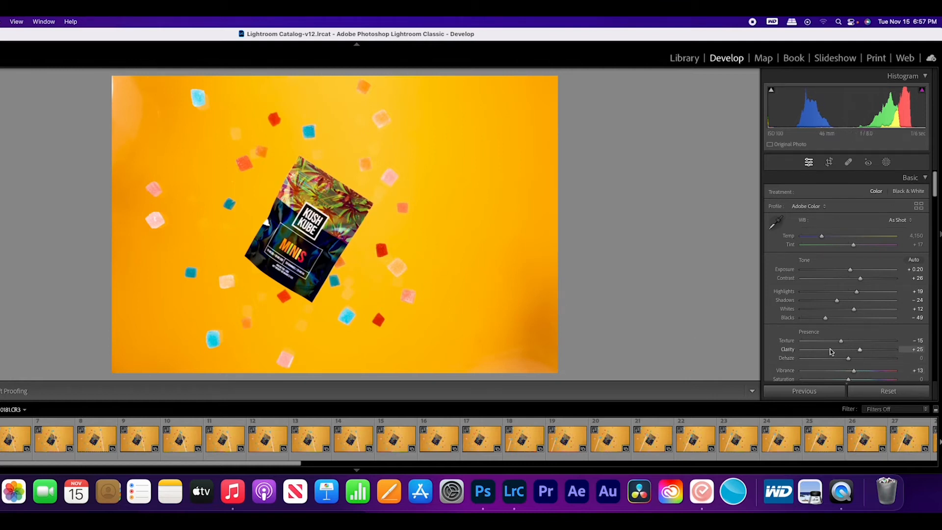
scroll(852, 356, down, 1)
drag(856, 351, 854, 351)
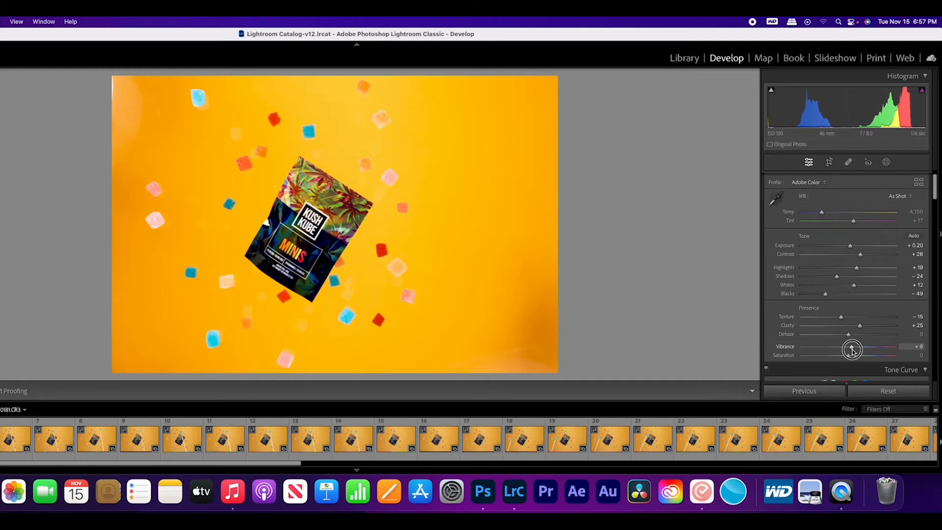
drag(851, 350, 851, 351)
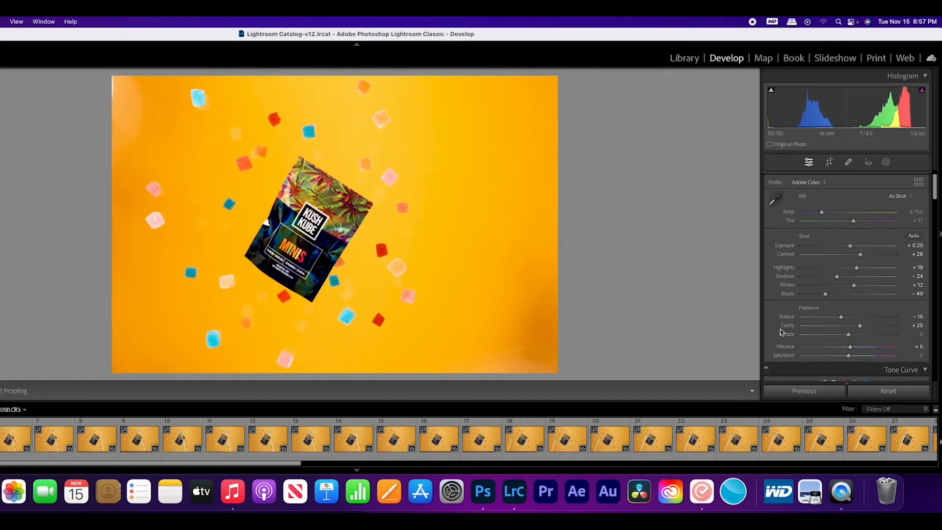
Adjust the tone curve and raise HSL saturation, with orange at +8, yellow at +7 and a slight aqua boost.
scroll(863, 343, down, 5)
mouse_move(846, 363)
mouse_down()
mouse_move(855, 336)
mouse_move(856, 347)
mouse_up()
scroll(845, 360, down, 8)
click(851, 355)
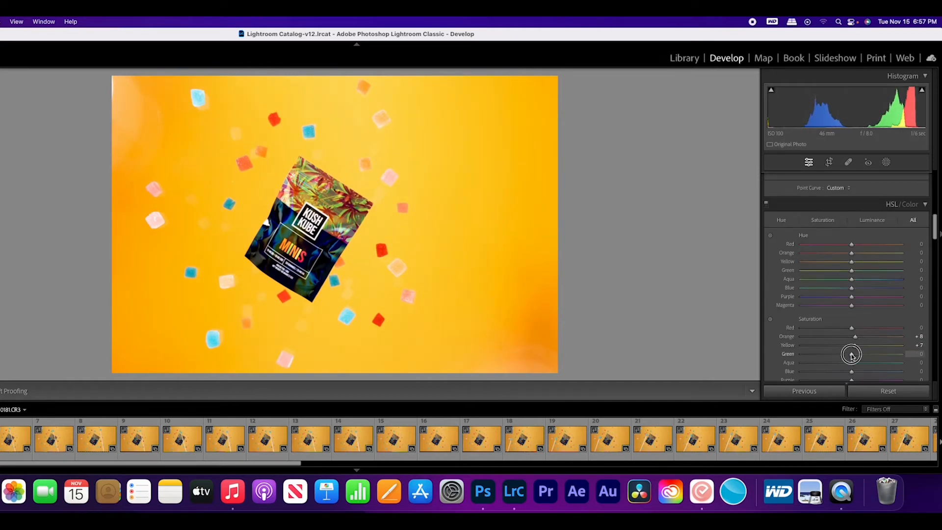
drag(851, 363, 855, 363)
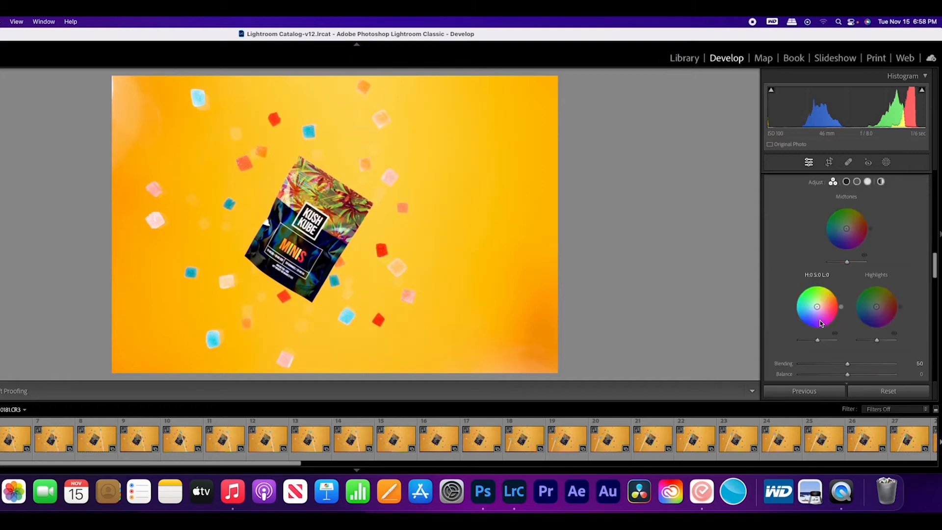
Set the luminance noise reduction to 20, leaving the color grading wheels neutral.
scroll(821, 321, down, 3)
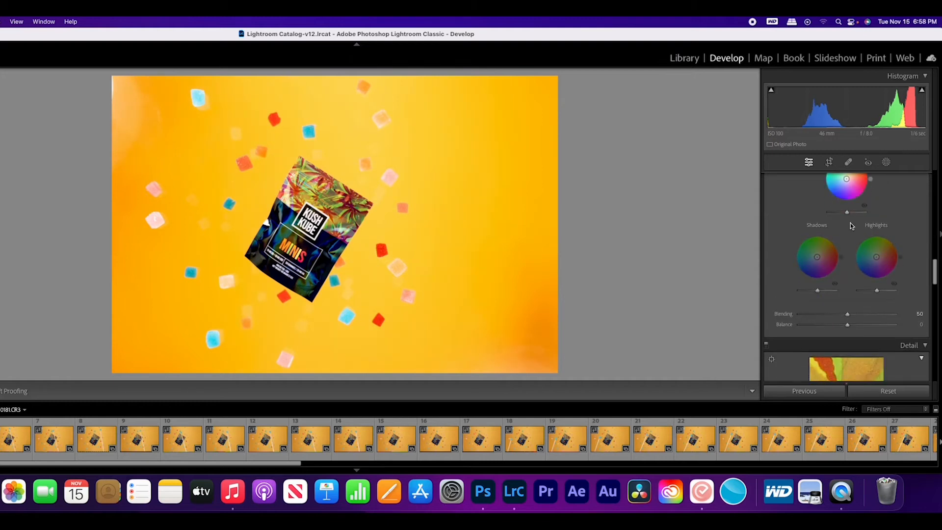
scroll(865, 258, up, 3)
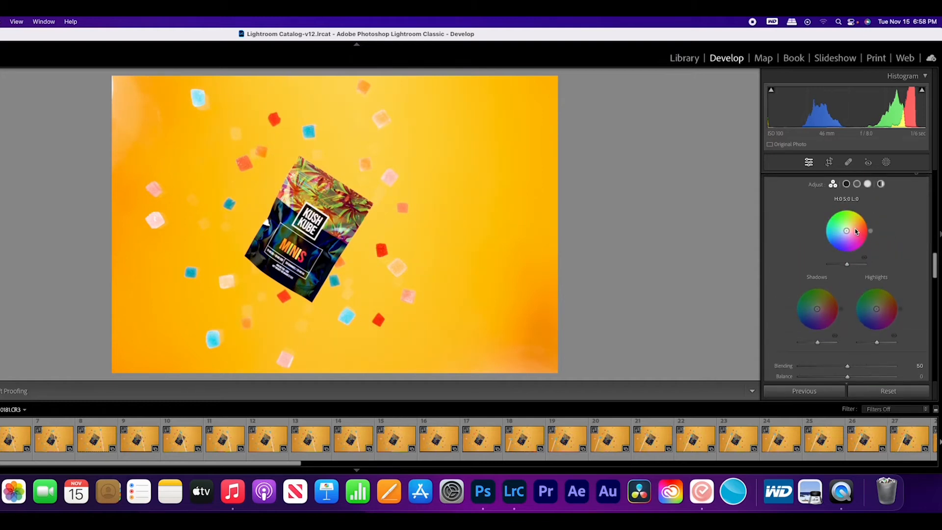
scroll(846, 317, down, 4)
scroll(845, 317, down, 8)
drag(800, 332, 819, 332)
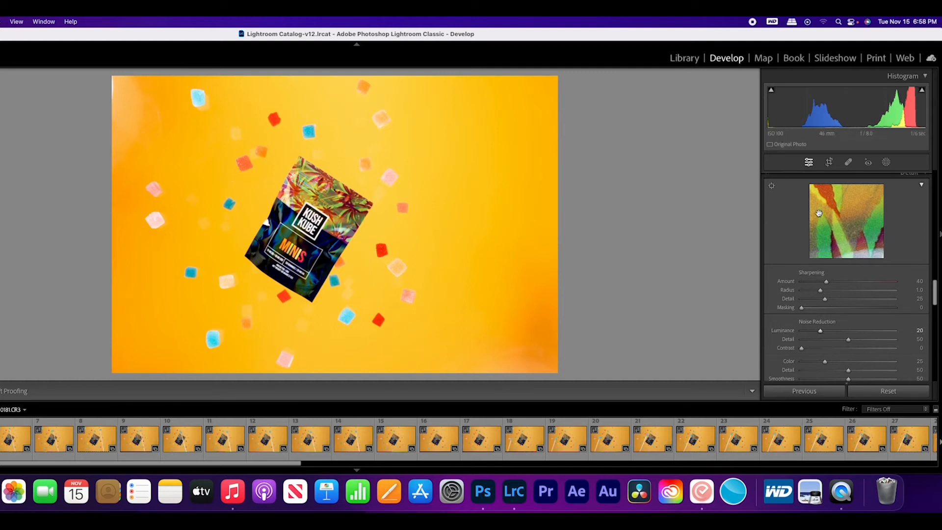
Set the post-crop vignetting amount to -8 and the blue primary hue in the calibration to -25.
scroll(818, 266, down, 3)
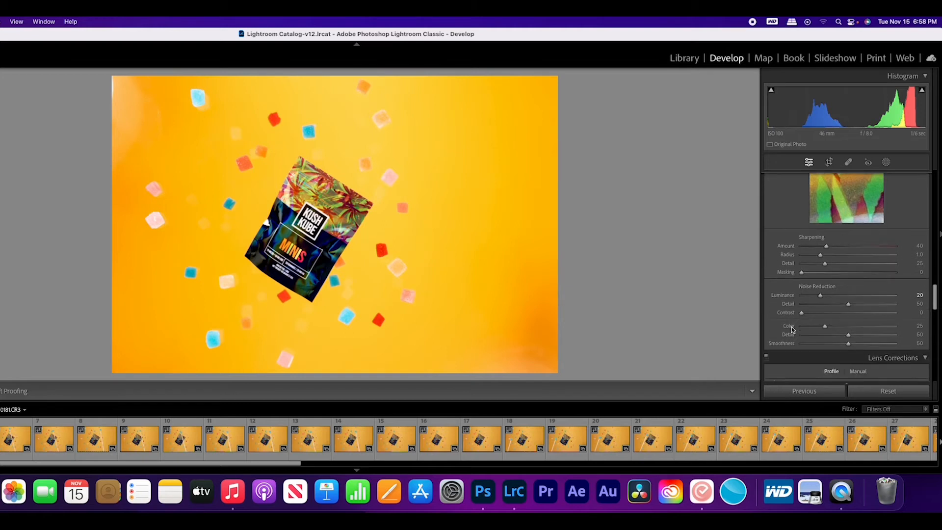
scroll(818, 265, down, 12)
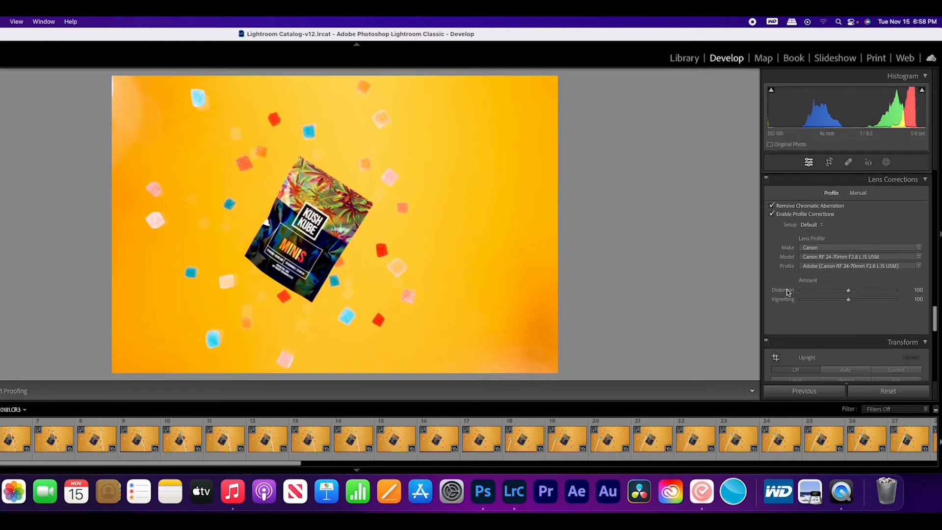
scroll(787, 293, down, 10)
mouse_move(849, 279)
mouse_down()
mouse_move(839, 282)
mouse_move(846, 286)
mouse_up()
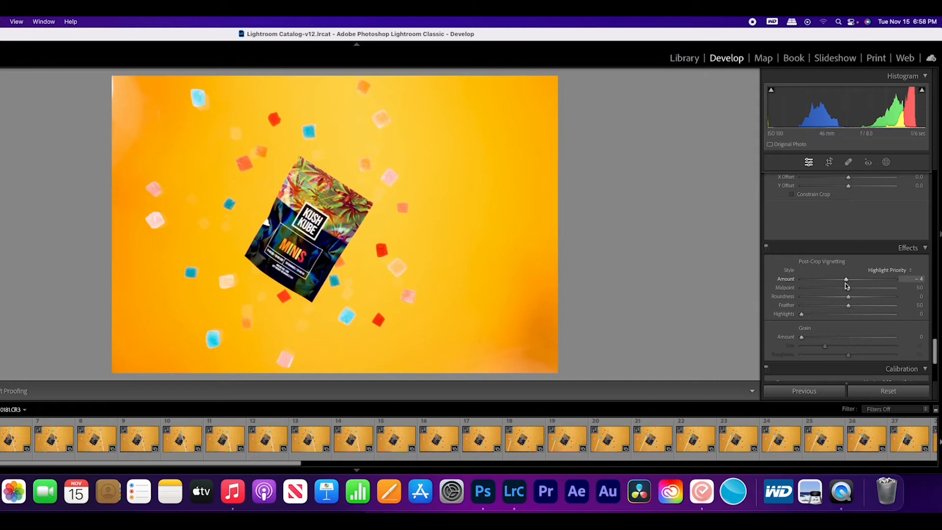
drag(846, 285, 845, 284)
scroll(807, 307, down, 10)
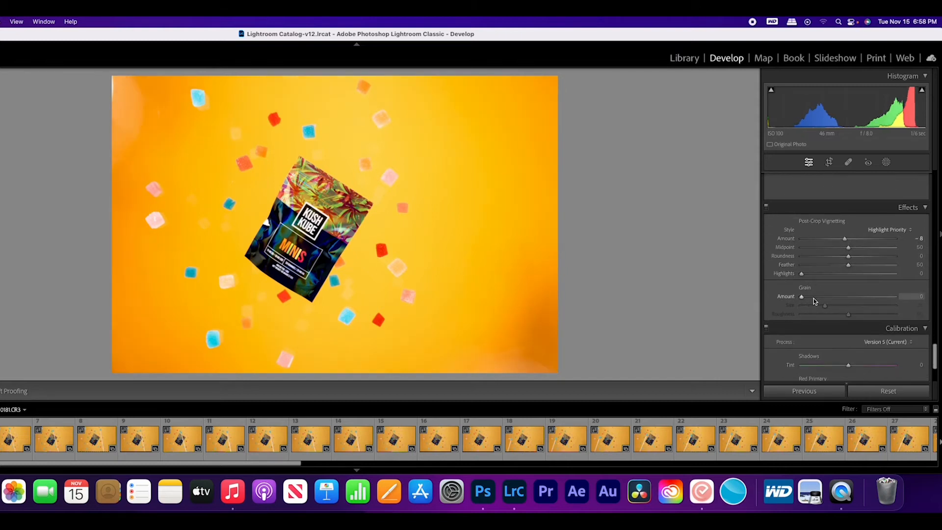
mouse_move(848, 362)
mouse_down()
mouse_move(818, 369)
mouse_move(837, 368)
mouse_up()
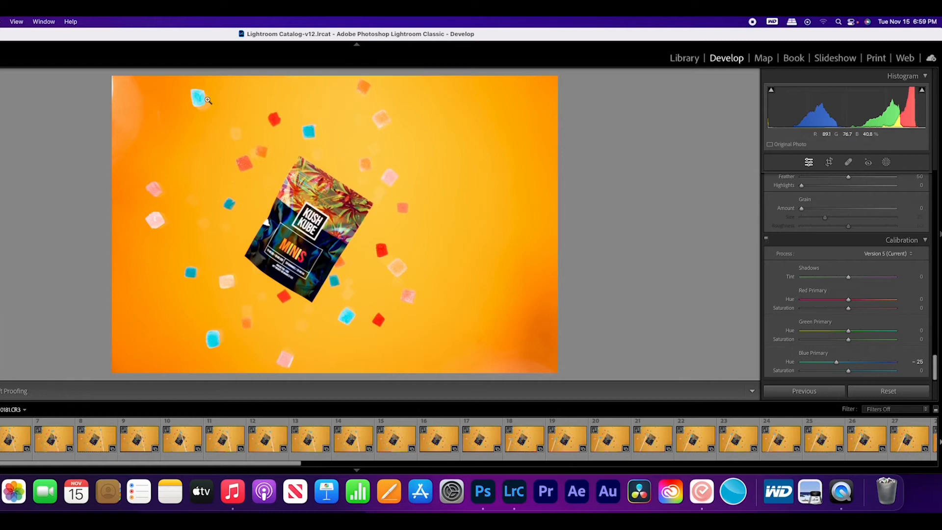
Switch the crop to portrait orientation and position the crop frame around the pouch.
scroll(892, 176, up, 10)
scroll(892, 175, up, 5)
click(829, 162)
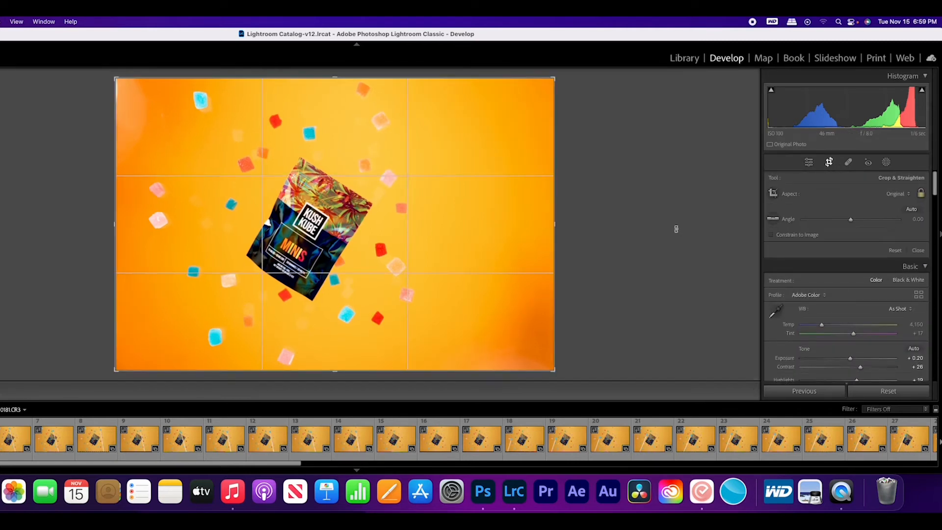
key(x)
drag(361, 227, 386, 227)
drag(382, 227, 387, 226)
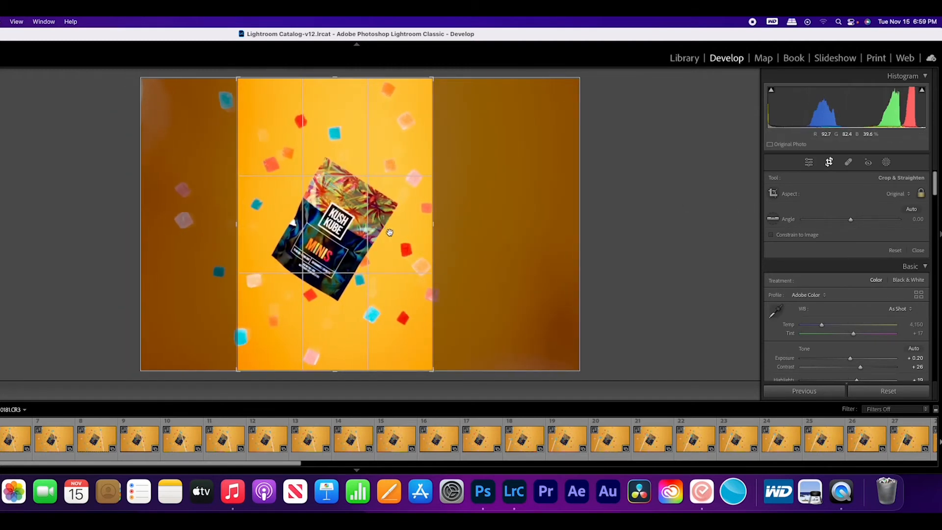
Set the crop aspect ratio to 4 x 5 / 8 x 10, center the pouch in the frame and apply the crop.
click(897, 194)
click(856, 230)
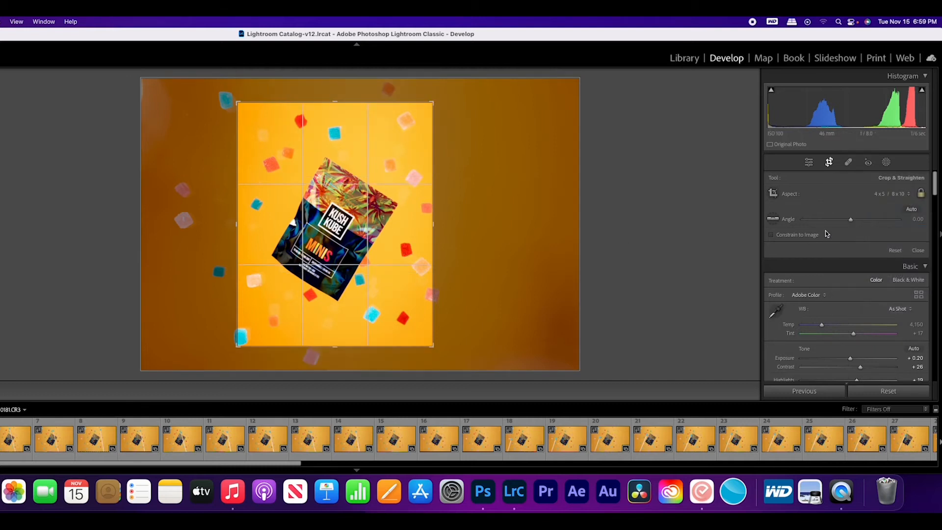
drag(362, 216, 360, 211)
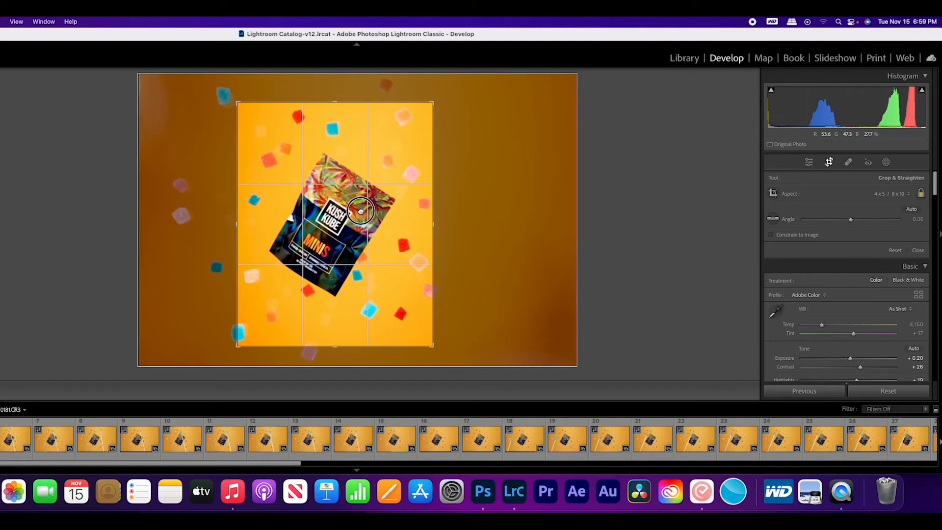
drag(357, 216, 359, 217)
key(Return)
Create a brush mask with size 51 and paint one large soft dab centered on the pouch.
scroll(887, 343, down, 3)
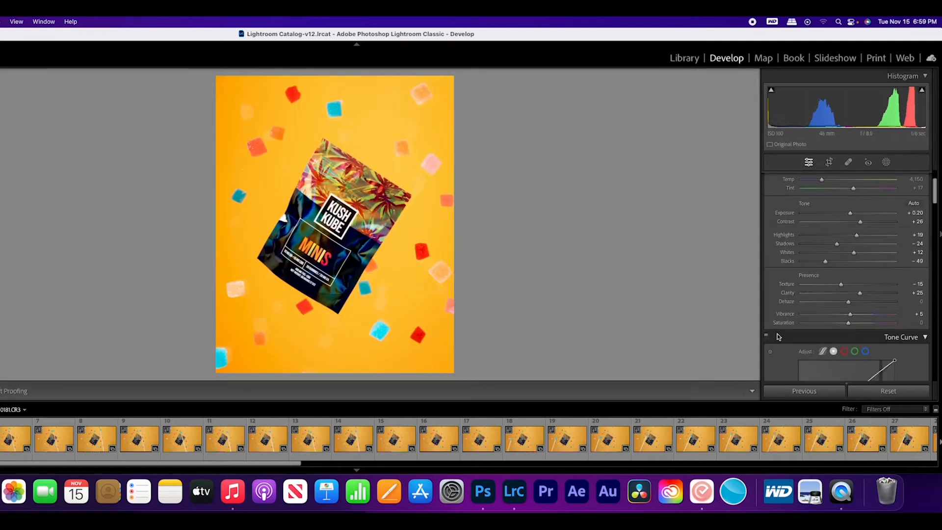
scroll(825, 339, up, 3)
click(886, 162)
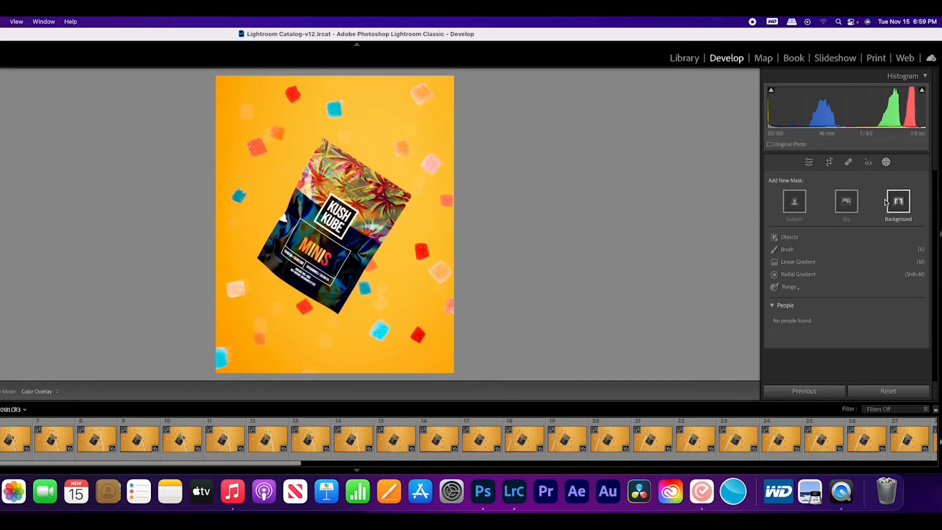
click(787, 250)
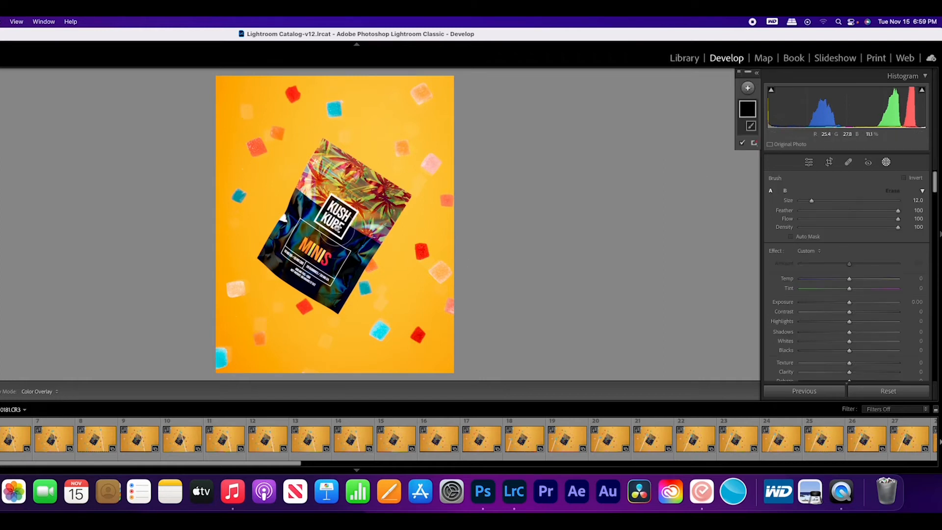
scroll(337, 228, up, 9)
click(337, 227)
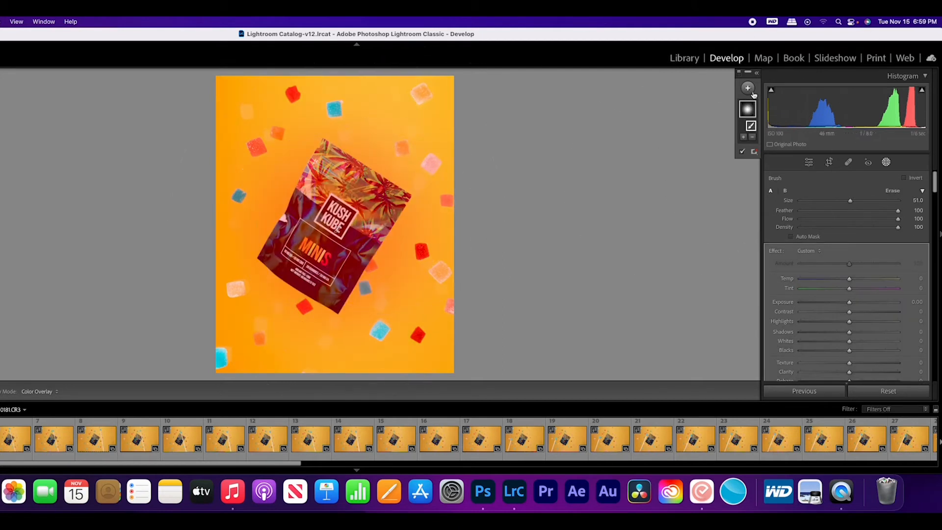
Subtract the automatically selected subject from the brush mask so that only the area around the pouch is masked.
click(756, 73)
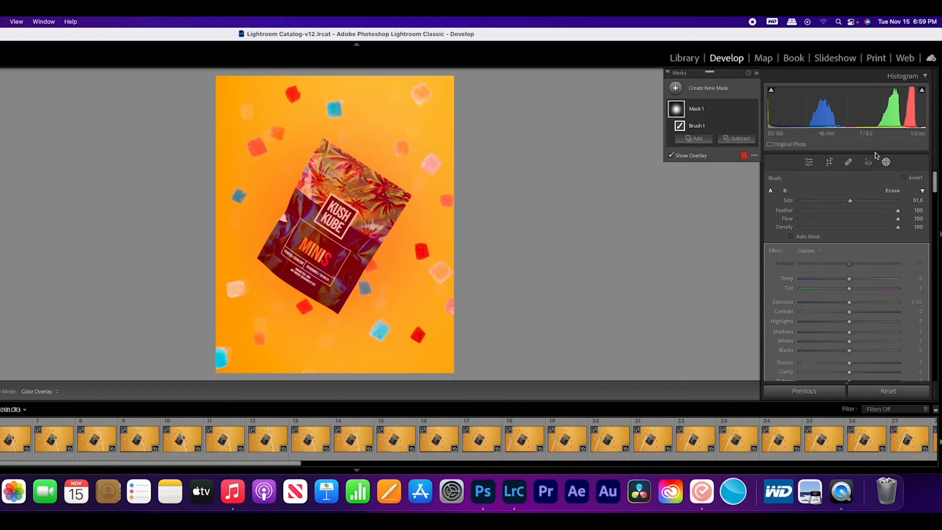
click(736, 139)
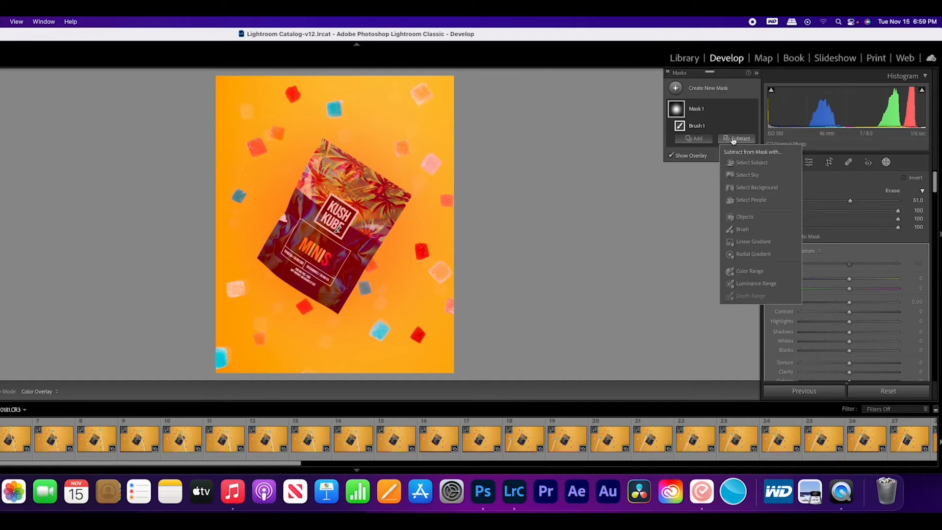
click(753, 164)
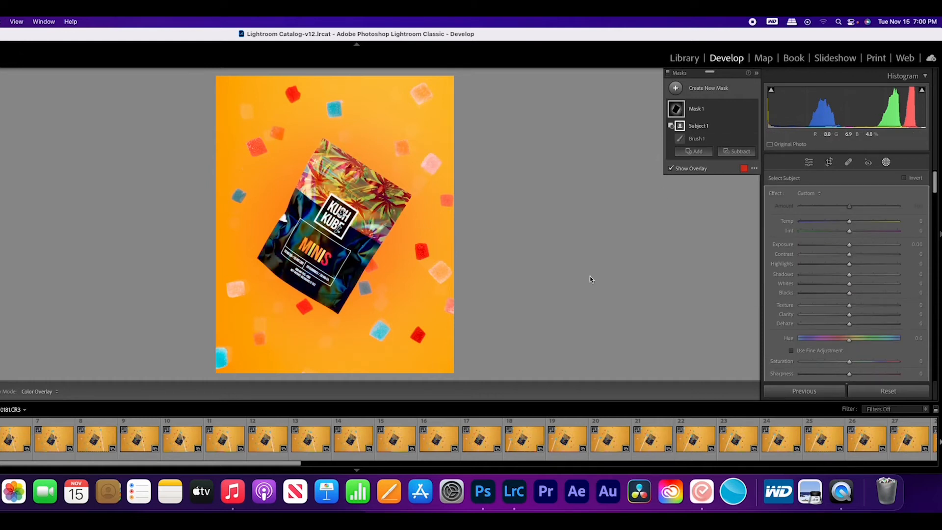
Raise the mask's exposure to brighten the background around the pouch.
drag(850, 249, 867, 249)
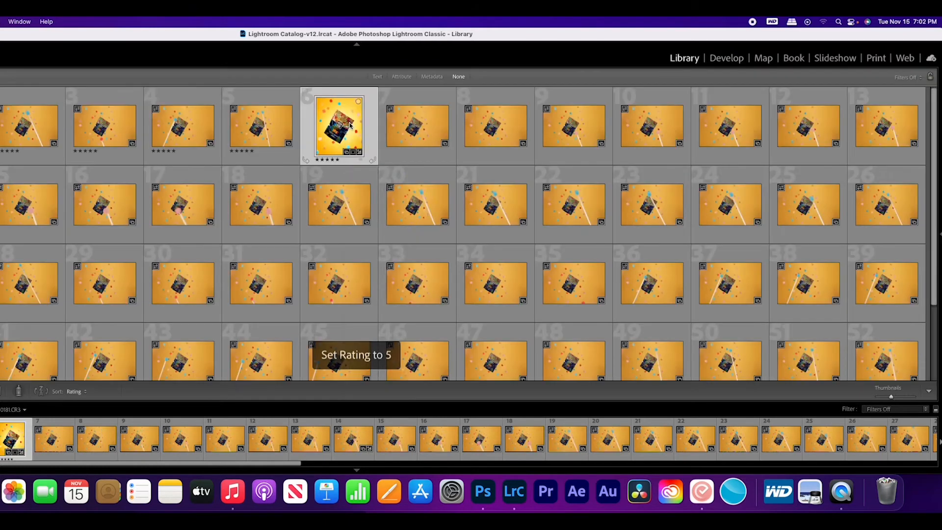
Copy the develop settings of the edited pouch photo, including its basic adjustments, color grading, crop and Mask 1.
right_click(350, 123)
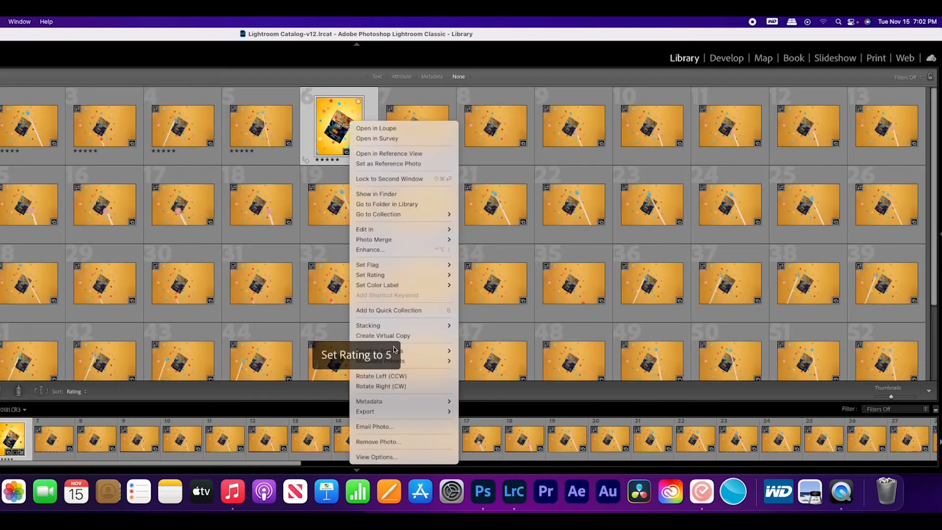
mouse_move(406, 351)
click(484, 353)
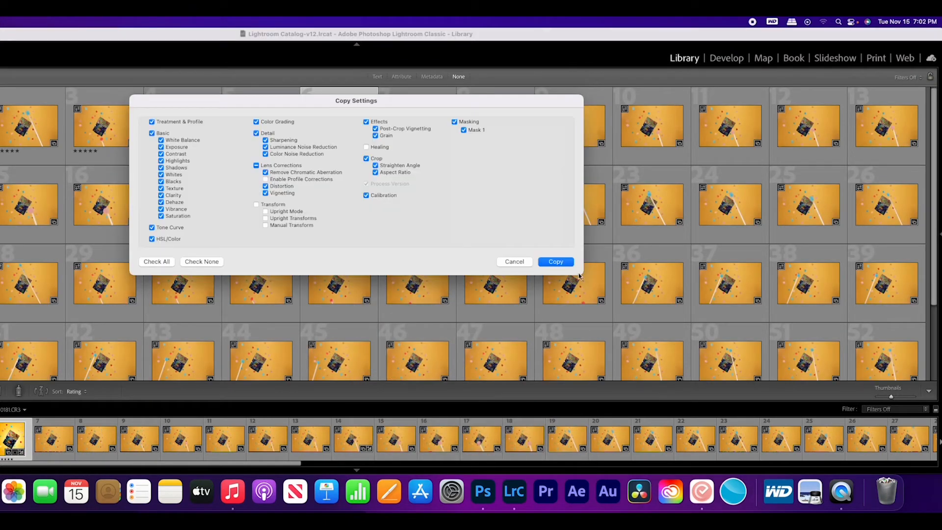
click(571, 266)
Select the other five five-star photos and paste the copied develop settings onto them.
click(260, 125)
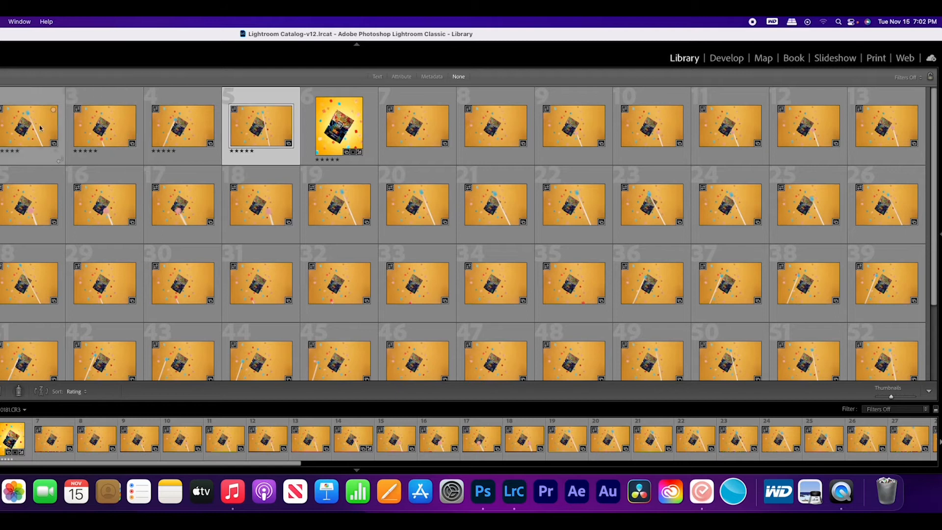
shift+click(142, 121)
right_click(172, 118)
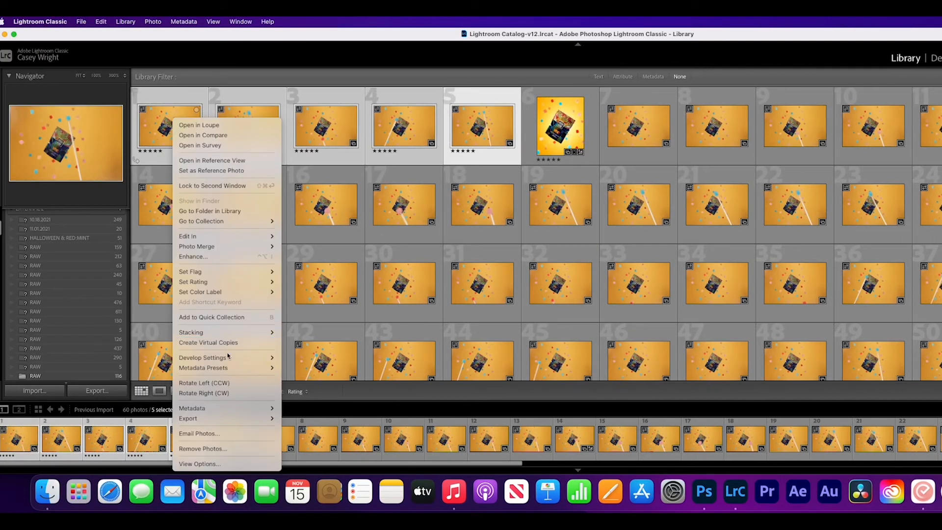
mouse_move(227, 355)
click(305, 388)
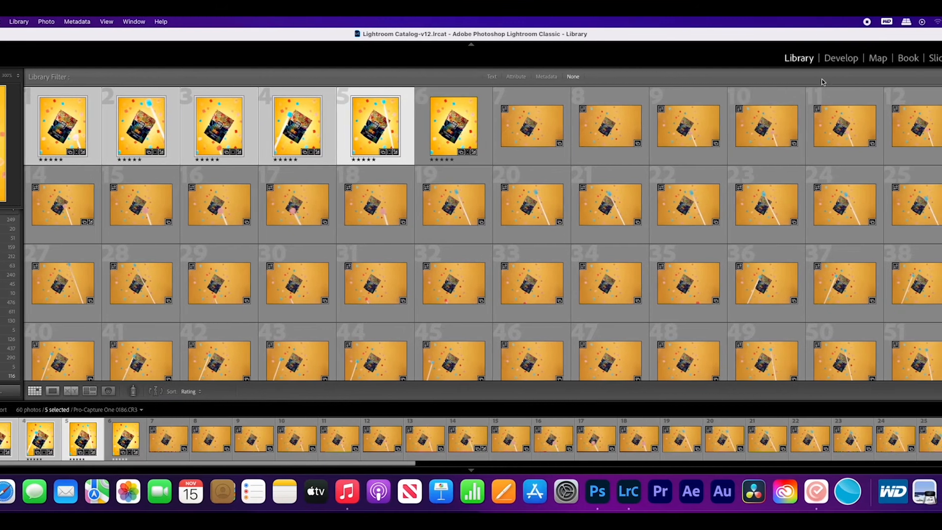
Check the pasted crop, colors and mask on each selected photo at large size in the Develop module.
click(938, 61)
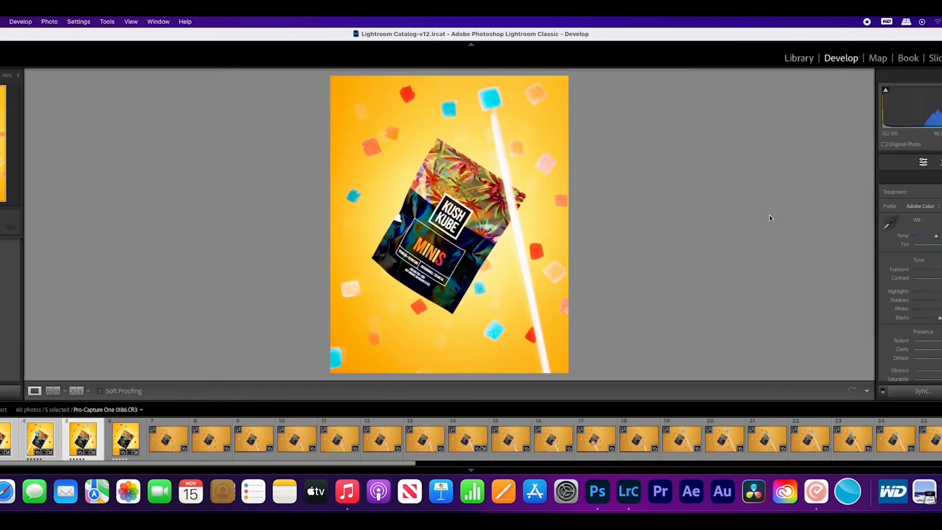
key(Right)
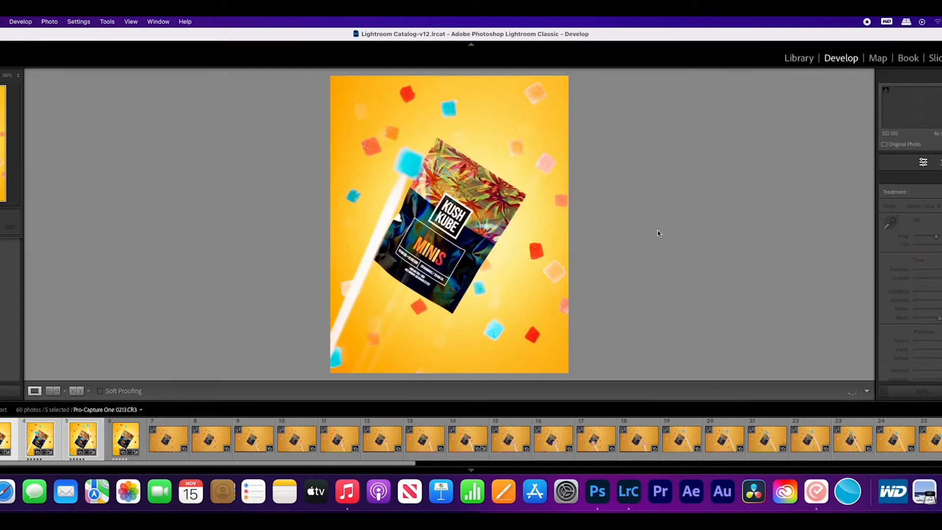
key(Right)
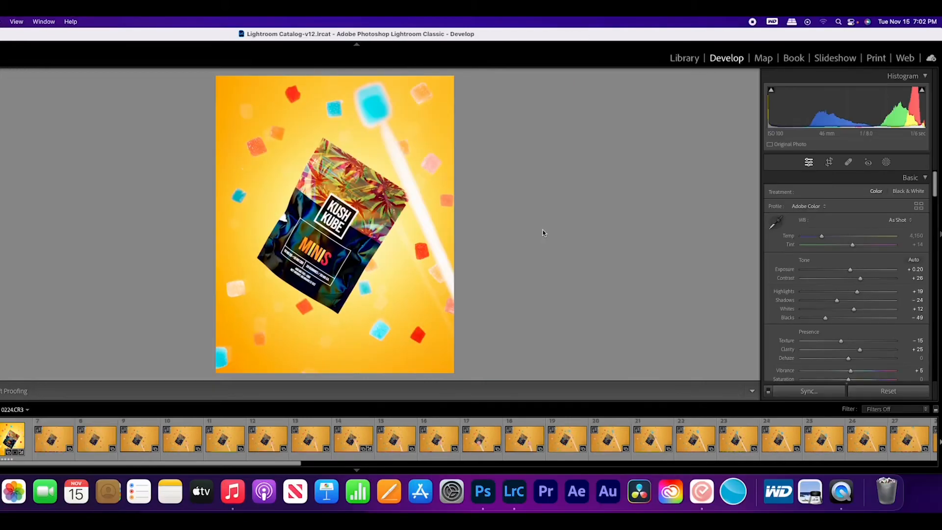
key(Left)
key(Left)
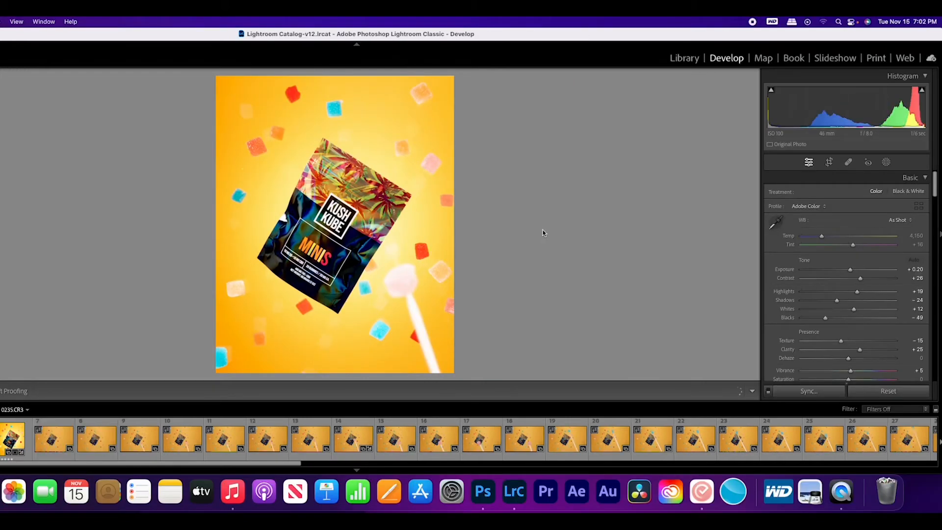
key(Left)
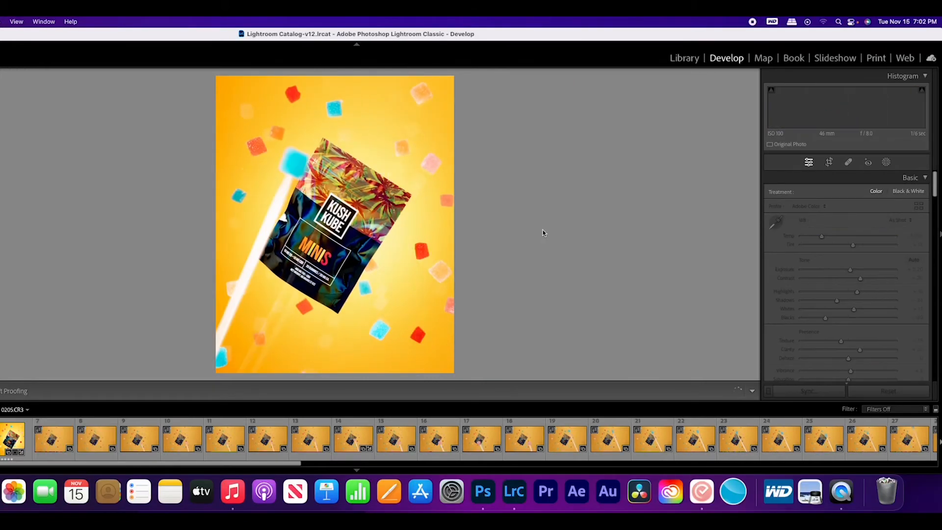
Select all six edited five-star photos and open them for editing in Adobe Photoshop.
click(10, 438)
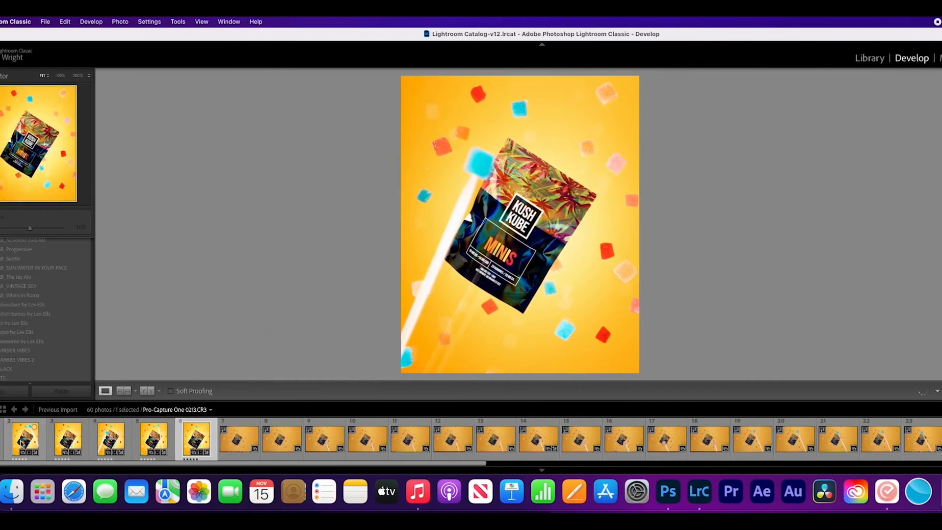
shift+click(25, 439)
right_click(26, 439)
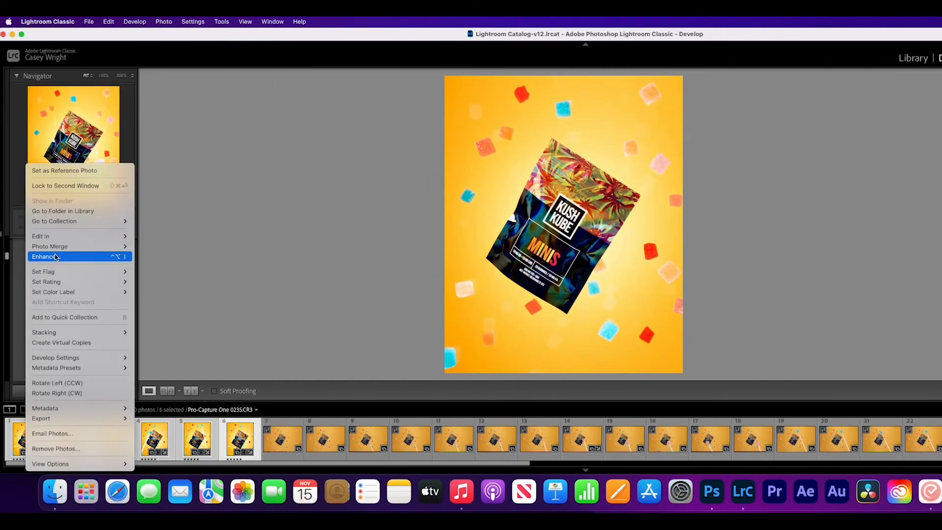
mouse_move(59, 237)
click(166, 240)
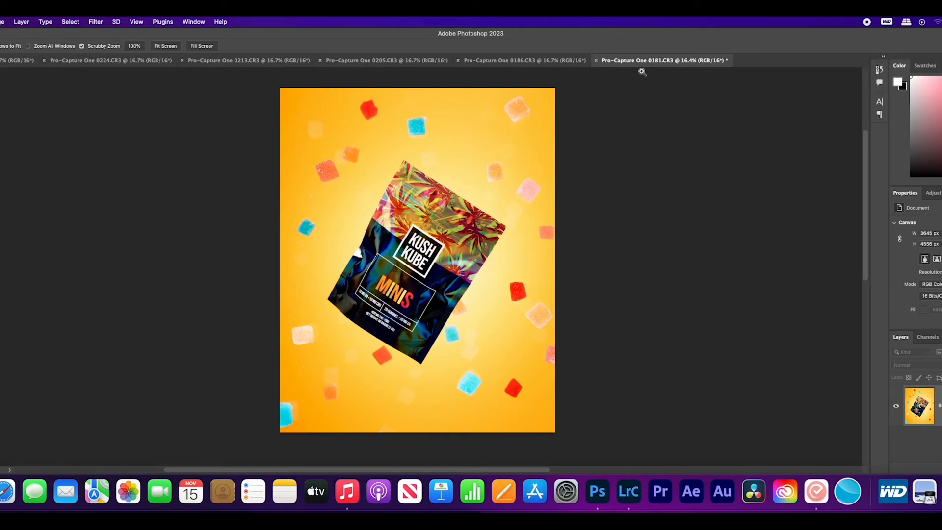
In the 0181 photo, retouch the specks in the dark fold below the pouch's white highlight with the Clone Stamp.
drag(426, 288, 466, 248)
drag(407, 309, 440, 307)
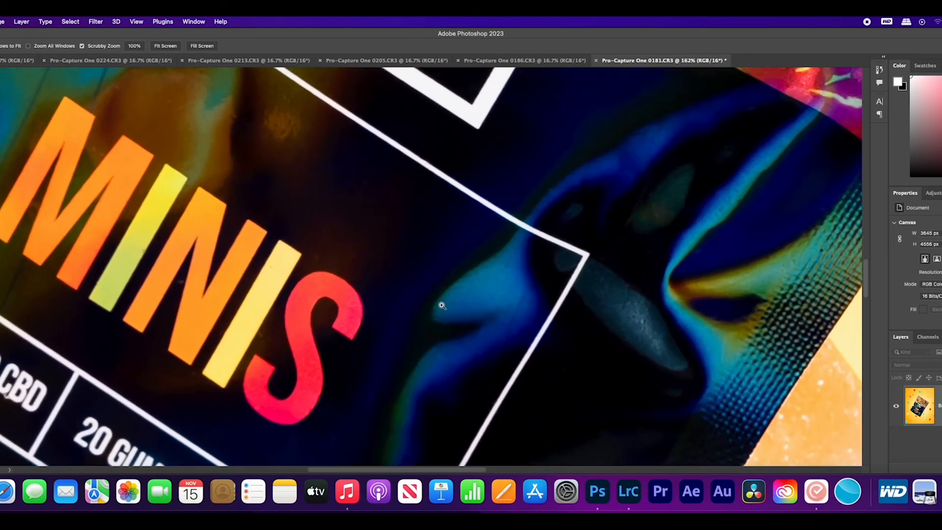
drag(324, 255, 477, 389)
drag(254, 268, 518, 382)
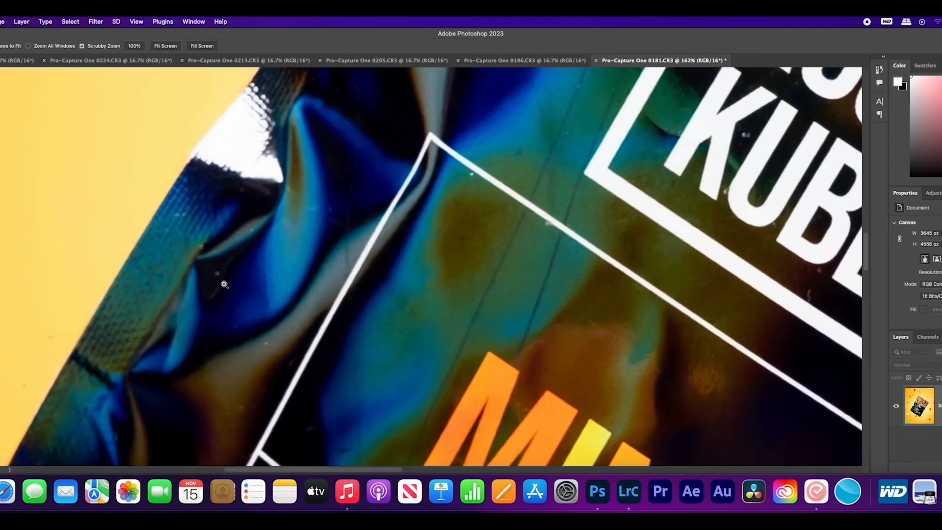
key(s)
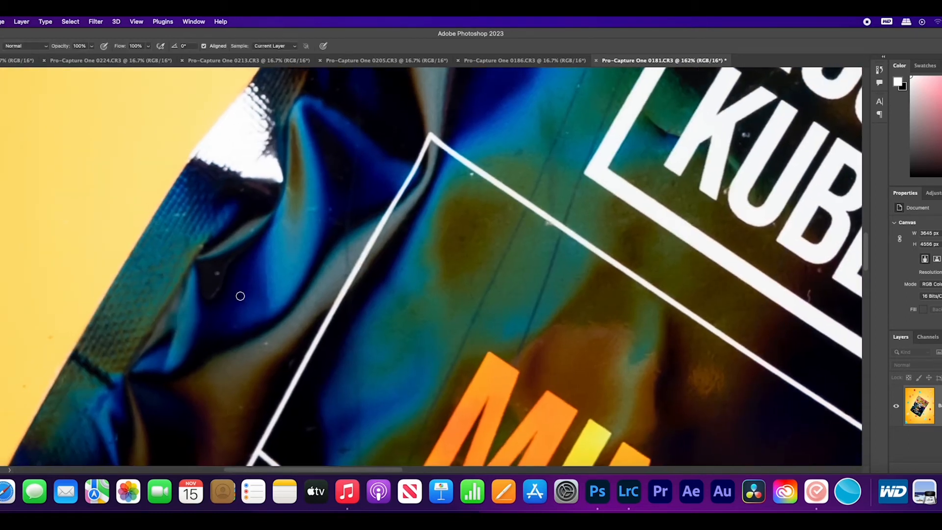
alt+click(210, 286)
Lasso the two faint ghost cubes beside the blue gummy, remove them with Content-Aware Fill output to a new layer, and deselect.
scroll(276, 337, up, 2)
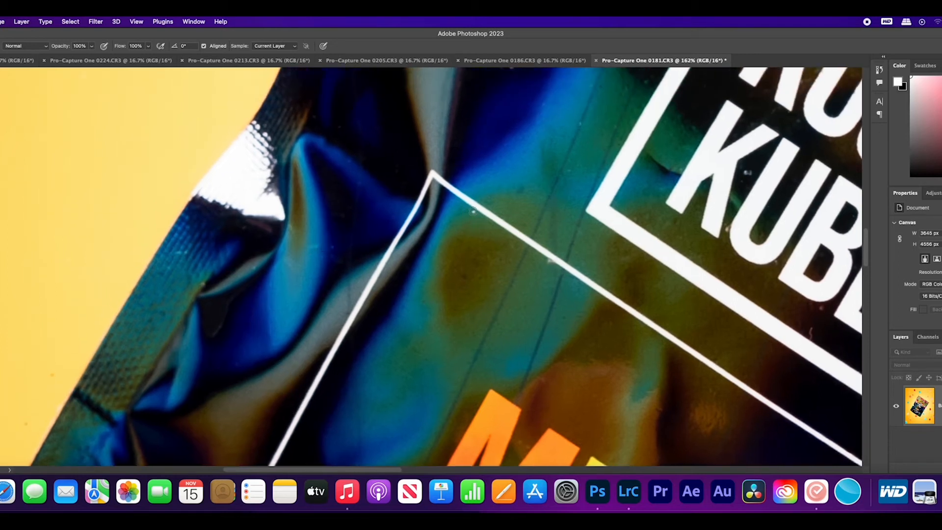
scroll(479, 240, right, 3)
scroll(480, 240, down, 2)
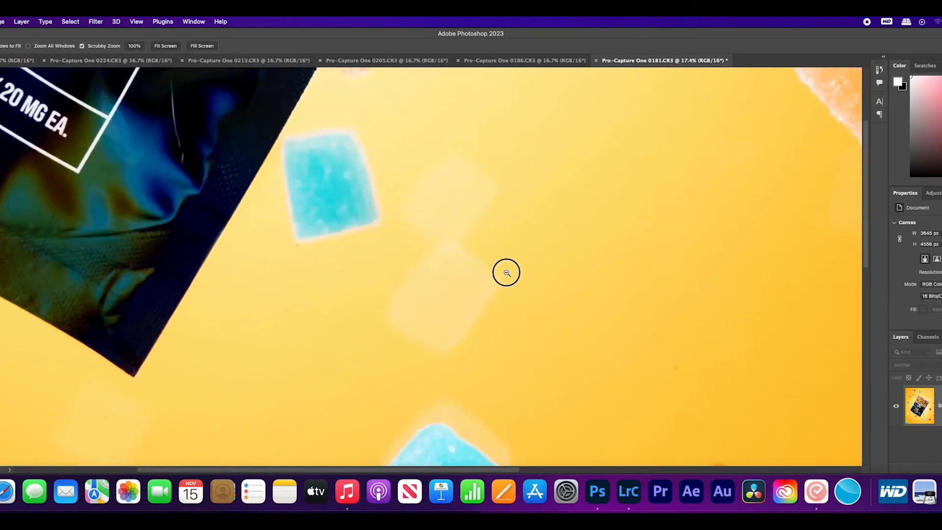
drag(506, 271, 499, 280)
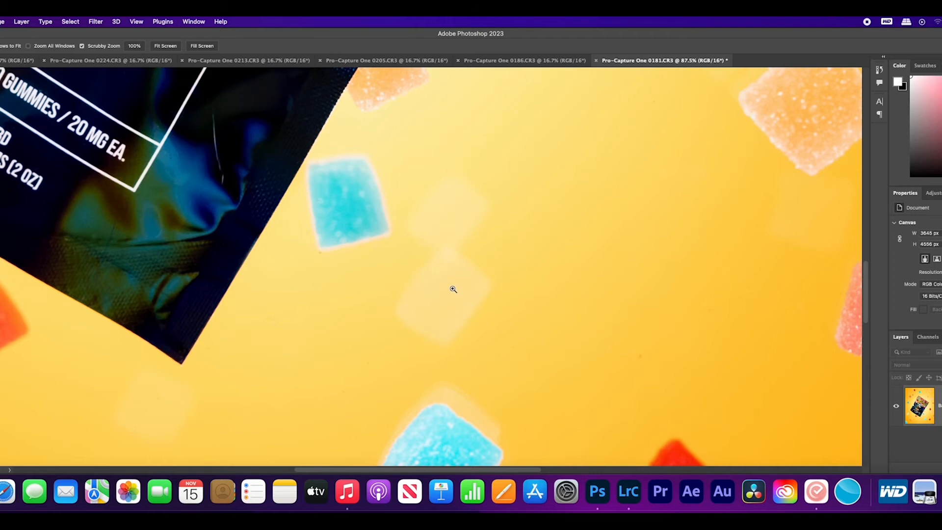
key(l)
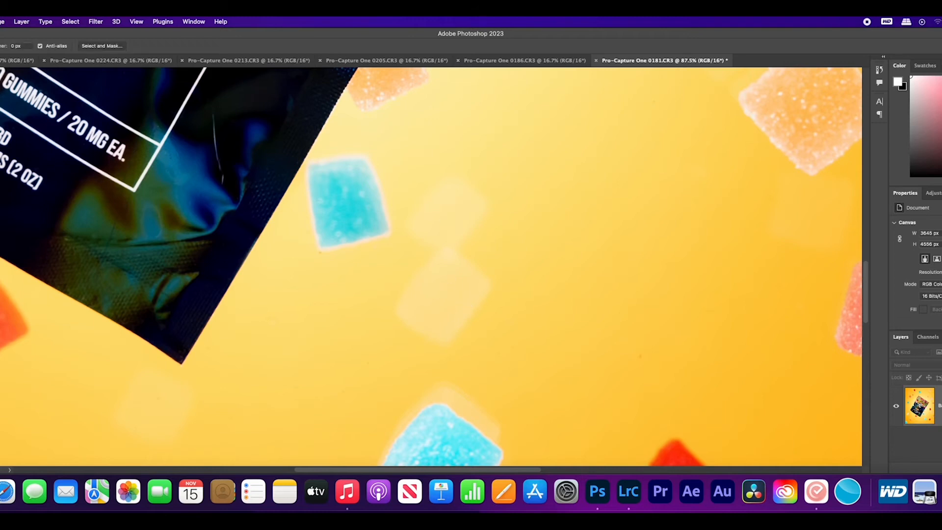
mouse_move(475, 166)
mouse_down()
mouse_move(429, 174)
mouse_move(397, 216)
mouse_move(407, 246)
mouse_move(383, 303)
mouse_move(391, 330)
mouse_move(417, 343)
mouse_move(461, 353)
mouse_move(486, 323)
mouse_move(503, 280)
mouse_move(490, 248)
mouse_move(476, 166)
mouse_up()
click(25, 22)
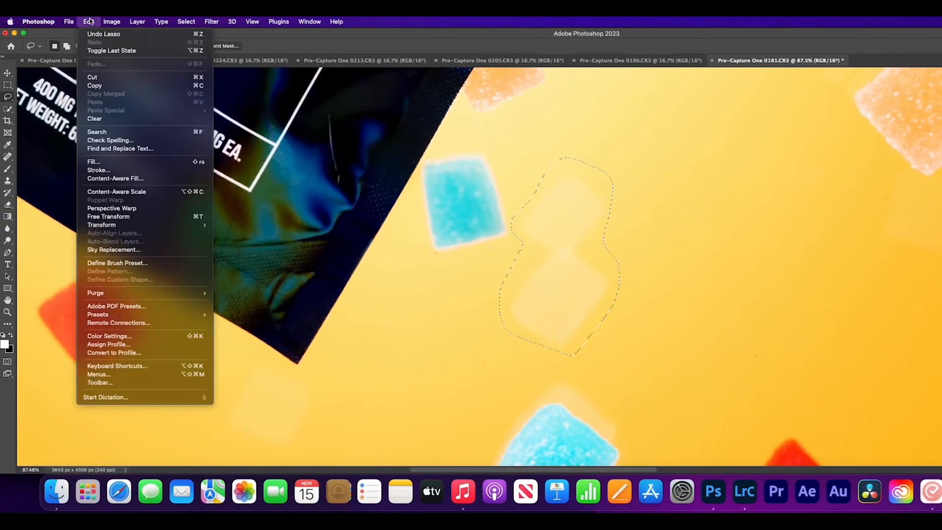
click(126, 180)
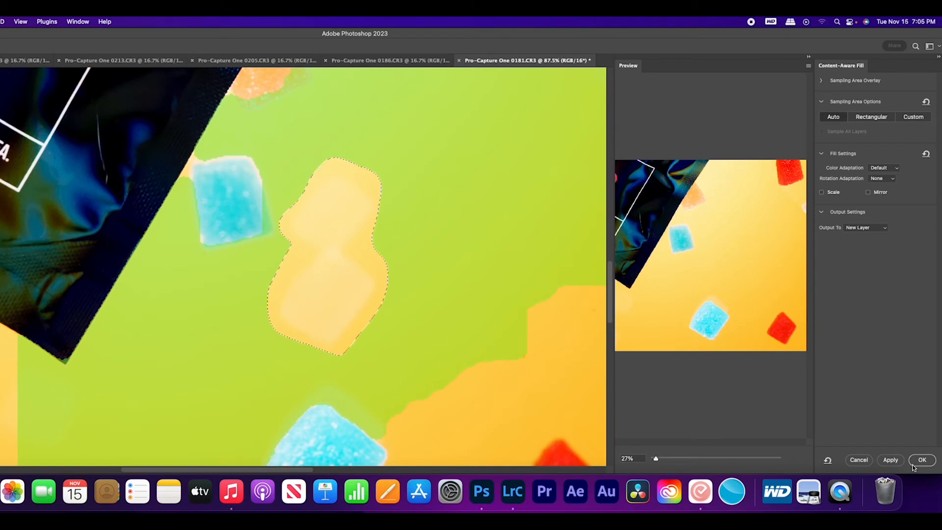
click(891, 461)
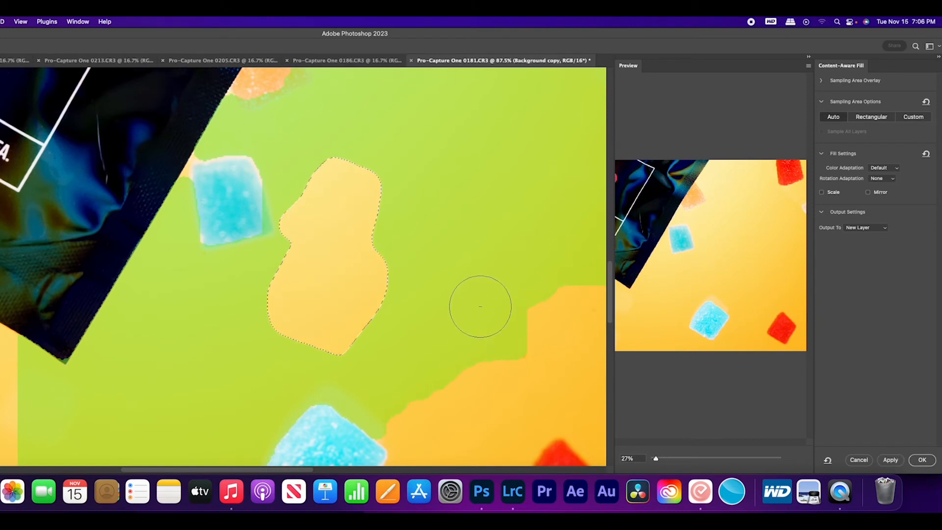
click(920, 461)
key(ctrl+d)
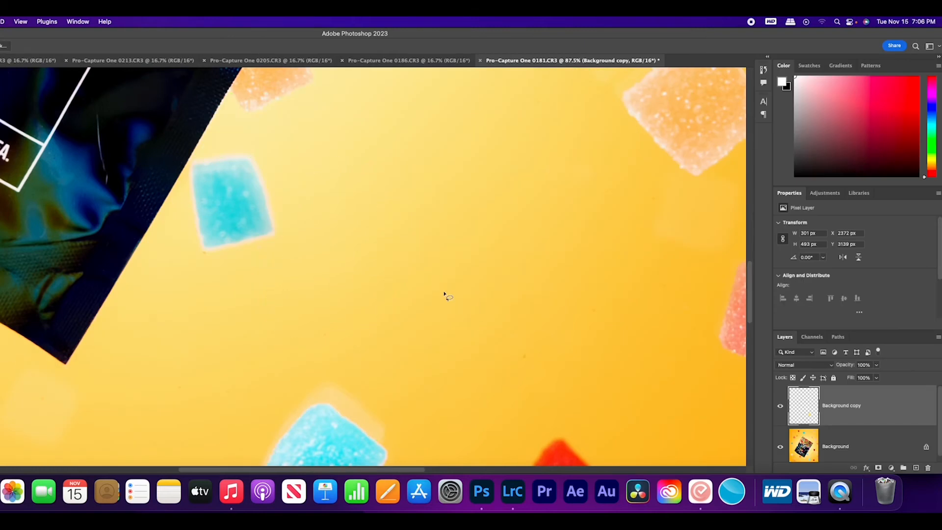
Lasso the faint ghost shape between the red and orange gummies beside the pouch and remove it.
scroll(406, 221, up, 5)
scroll(421, 263, right, 3)
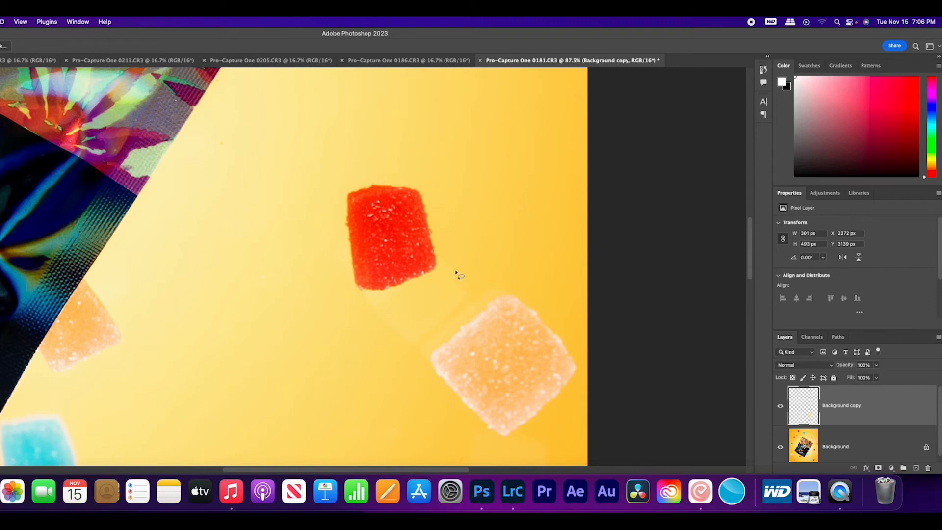
drag(437, 263, 421, 275)
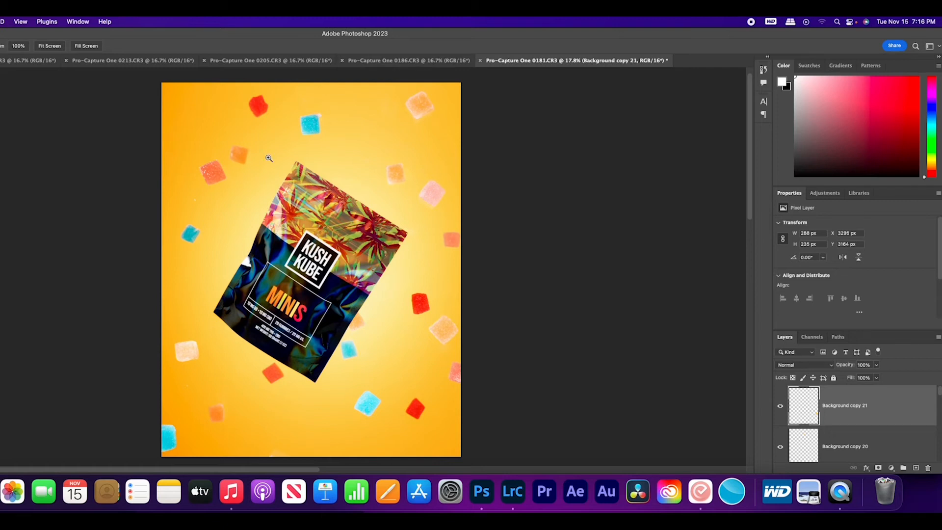
Clean up the remaining specks on the yellow-orange background with the Clone Stamp on the topmost layer.
mouse_move(323, 116)
mouse_down()
mouse_move(375, 112)
mouse_move(362, 231)
mouse_move(172, 235)
mouse_move(339, 214)
mouse_up()
key(s)
key(alt+comma)
key(alt+period)
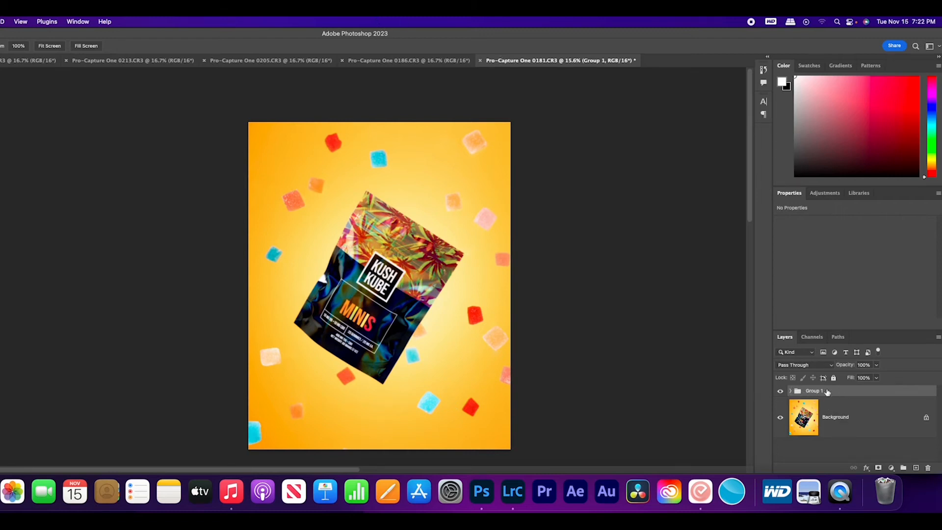
Expand Group 1, examine the retouching layers from Background copy 21 down to Background copy, and collapse the group.
click(790, 391)
scroll(840, 425, down, 5)
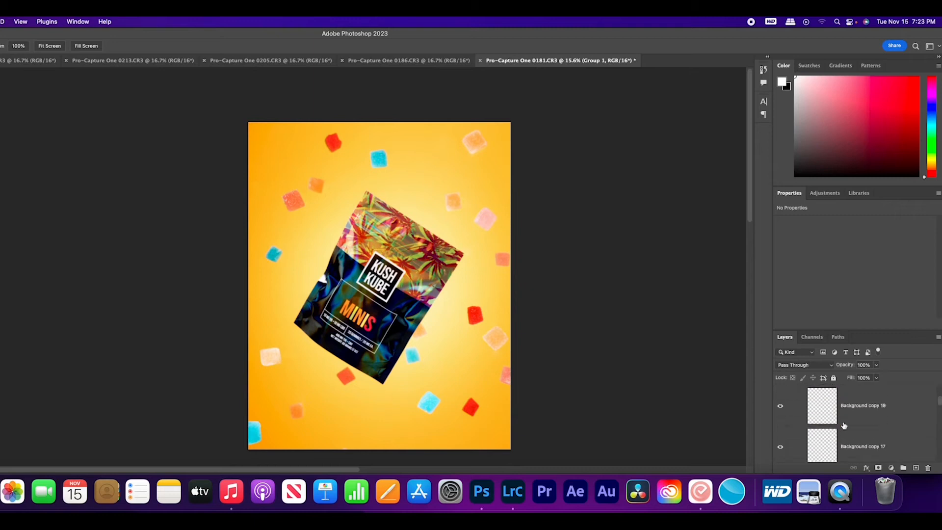
scroll(841, 425, down, 3)
scroll(842, 424, up, 10)
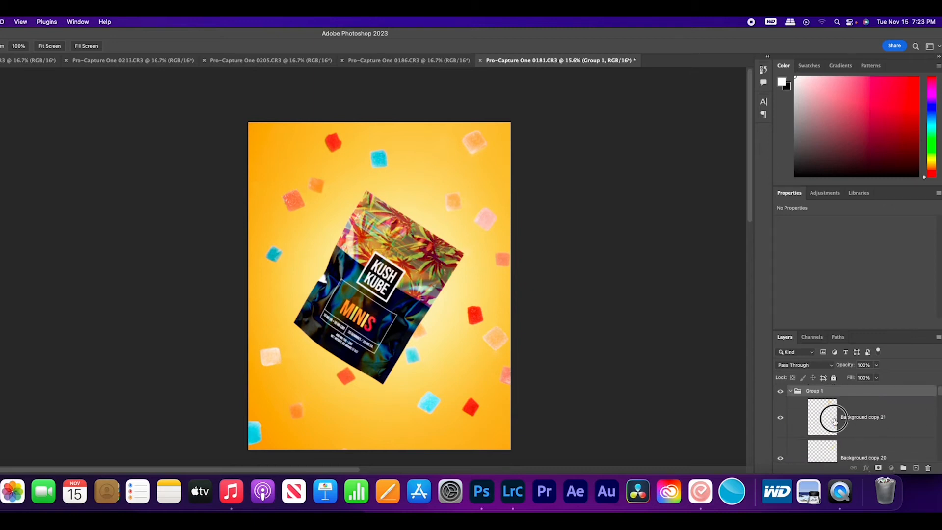
click(834, 421)
scroll(835, 423, down, 10)
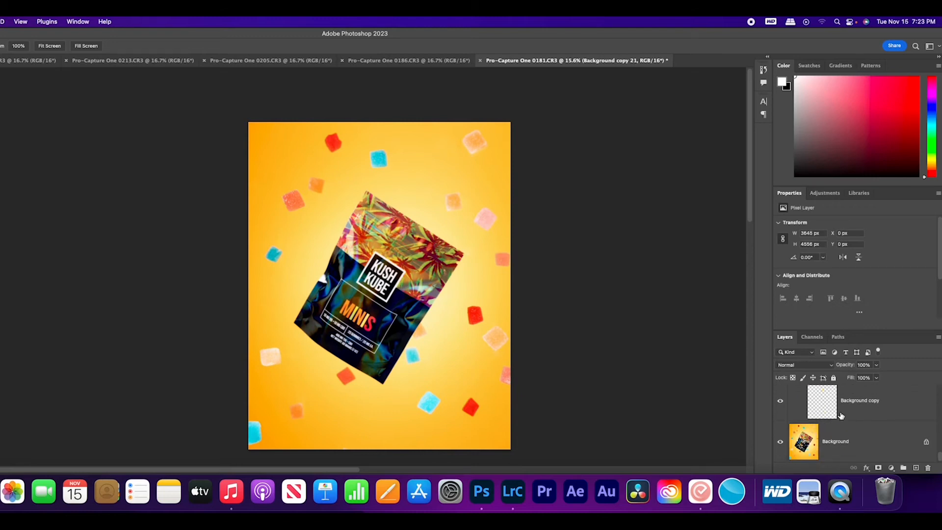
shift+click(841, 415)
scroll(841, 415, up, 10)
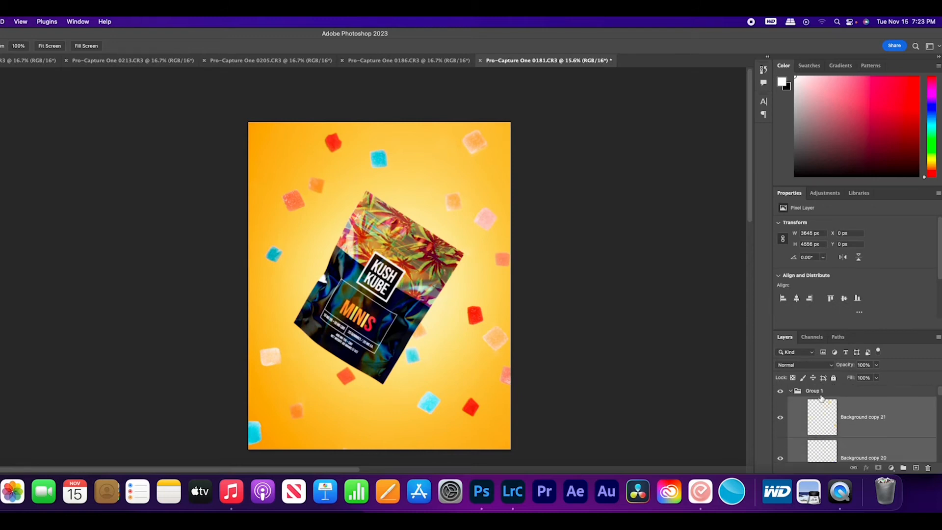
click(791, 392)
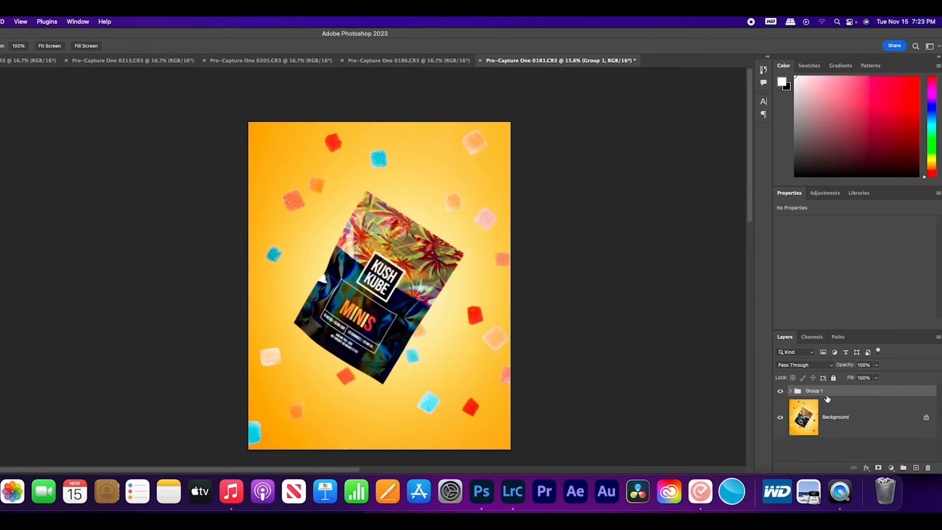
Copy the Pro-Capture One 0186 photo into the 0181 document, aligned above Group 1, and add a layer mask.
click(408, 60)
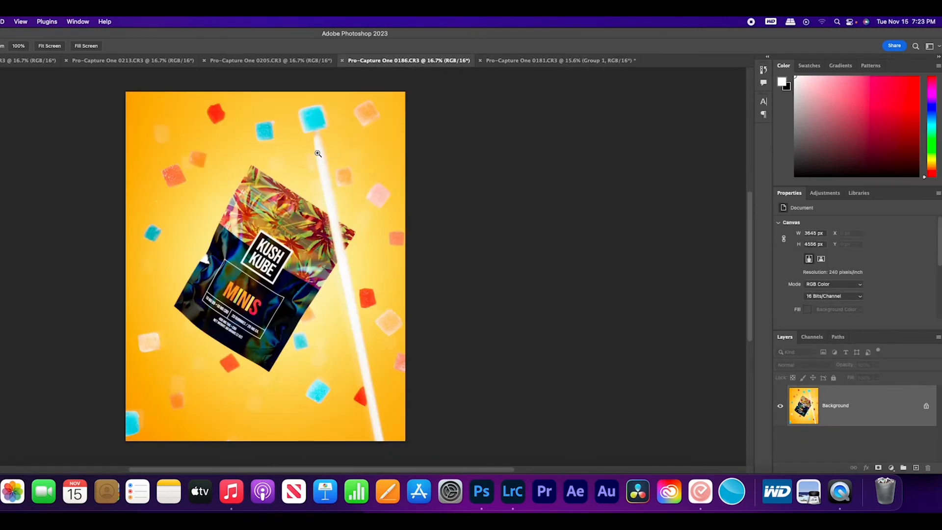
key(v)
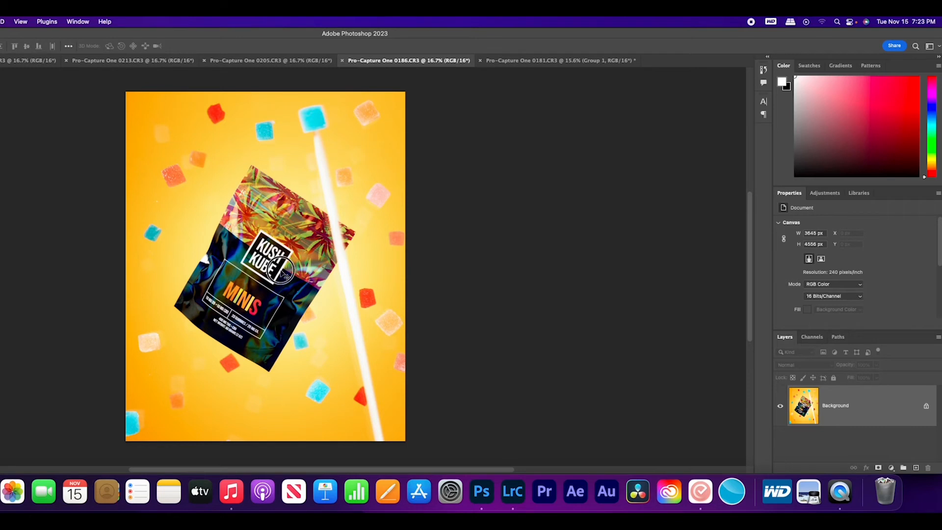
scroll(283, 271, up, 5)
drag(538, 64, 380, 290)
drag(378, 339, 273, 333)
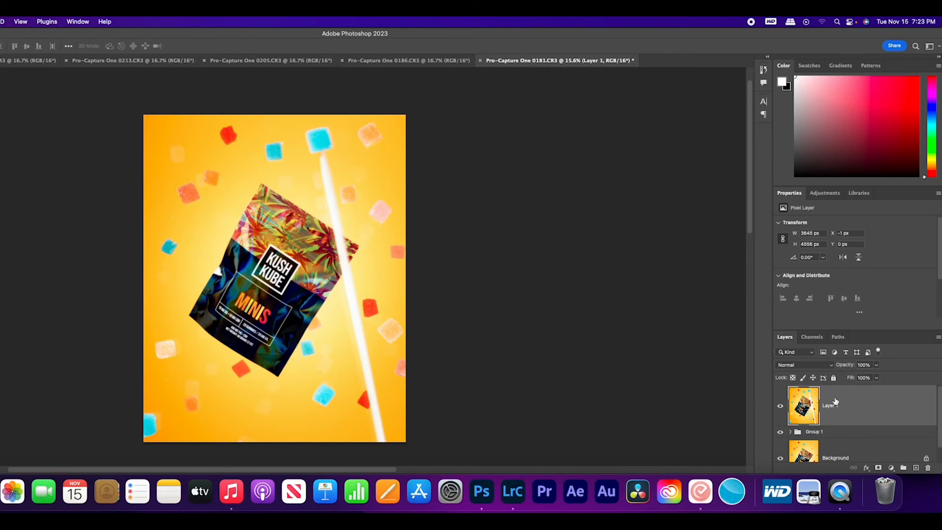
click(878, 468)
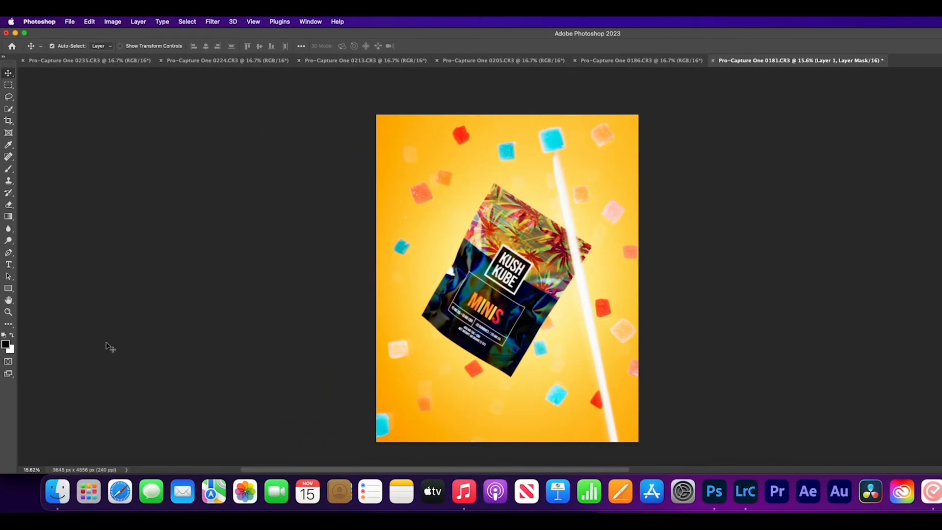
Paint black on the 0186 layer's mask to hide the white stick below the large blue gummy.
key(b)
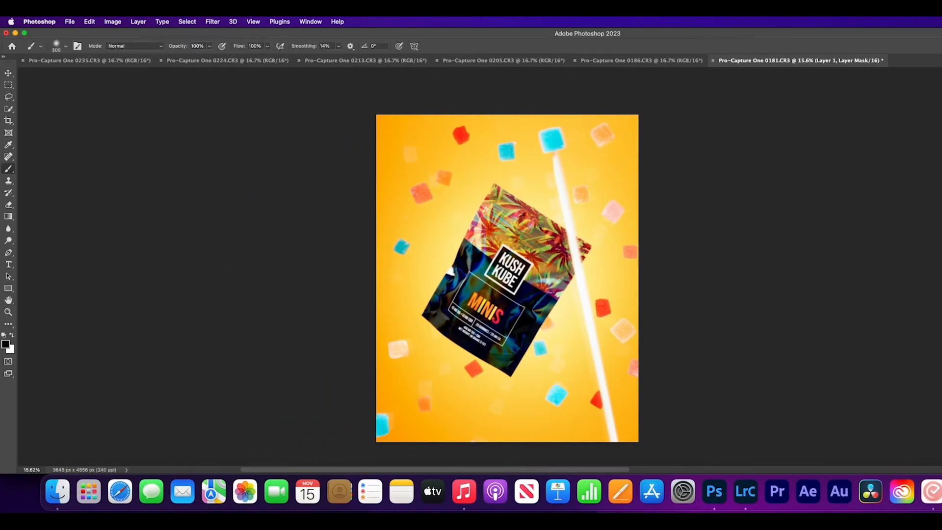
mouse_move(565, 161)
mouse_down()
mouse_move(550, 163)
mouse_move(564, 170)
mouse_move(528, 193)
mouse_up()
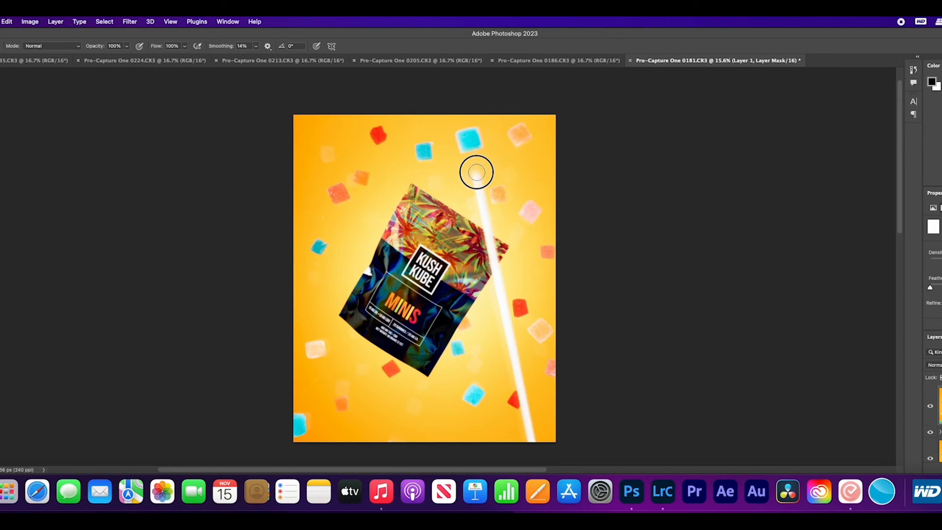
mouse_move(418, 193)
mouse_down()
mouse_move(436, 202)
mouse_move(434, 231)
mouse_move(451, 248)
mouse_move(508, 254)
mouse_up()
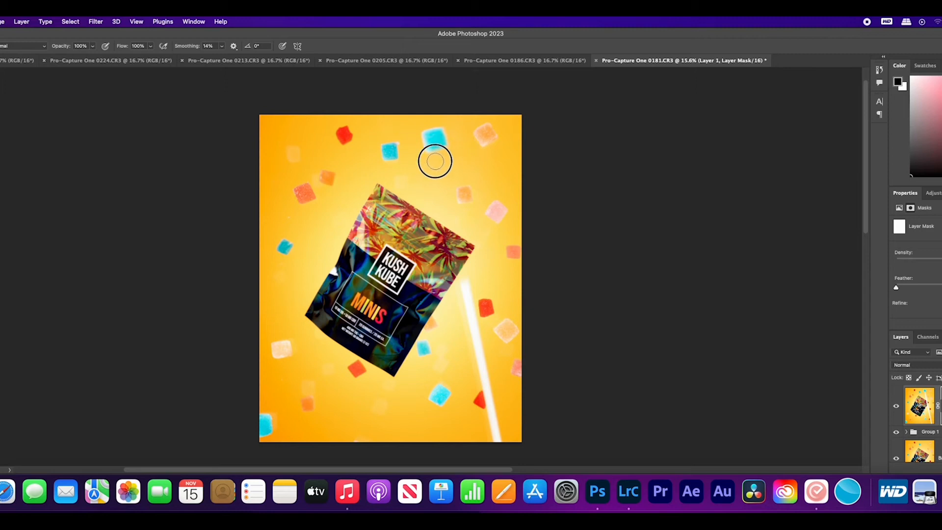
mouse_move(411, 128)
mouse_down()
mouse_move(485, 165)
mouse_move(489, 115)
mouse_move(510, 118)
mouse_move(497, 220)
mouse_move(459, 305)
mouse_move(426, 323)
mouse_move(394, 371)
mouse_move(425, 356)
mouse_move(519, 351)
mouse_move(489, 381)
mouse_move(499, 425)
mouse_move(510, 431)
mouse_move(448, 414)
mouse_up()
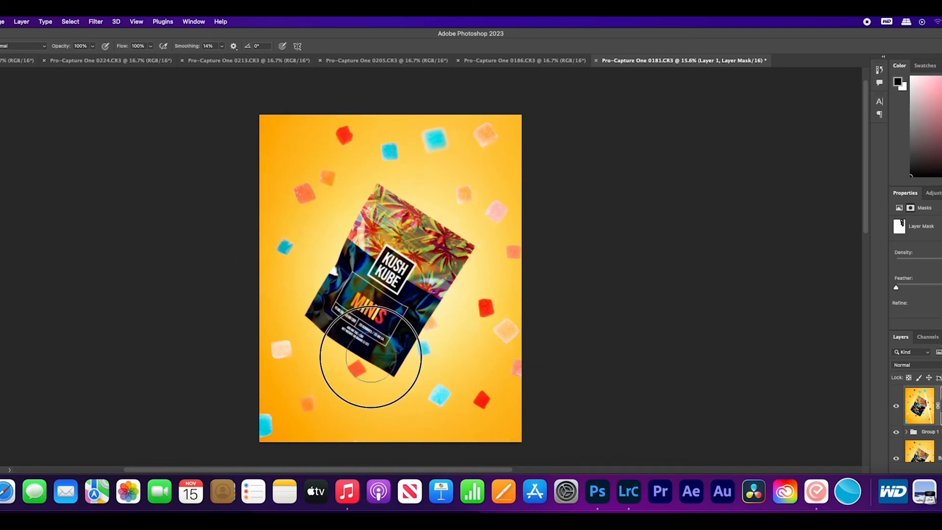
Black out the rest of the mask with a larger brush, keeping only the large blue gummy from the 0186 layer.
mouse_move(374, 223)
mouse_down()
mouse_move(473, 228)
mouse_move(497, 166)
mouse_move(523, 147)
mouse_move(523, 173)
mouse_up()
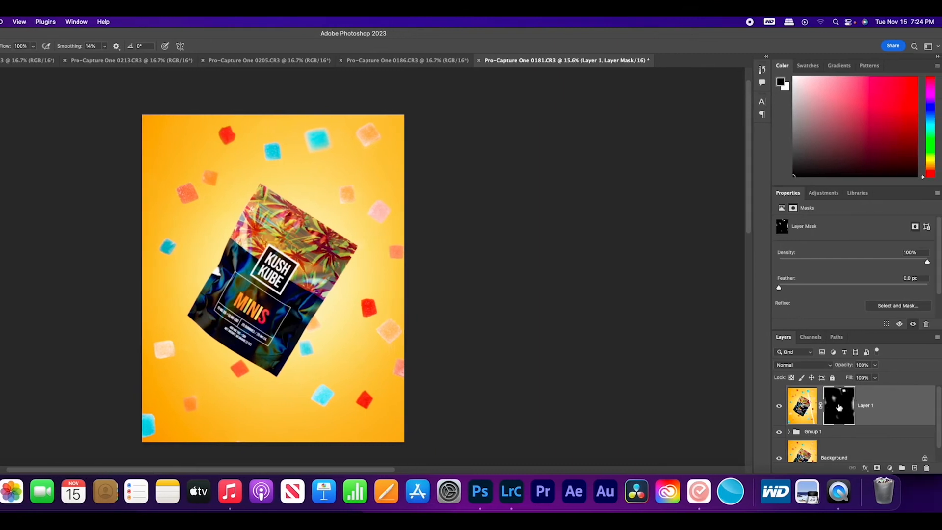
key(])
key(])
key(])
key(])
mouse_move(185, 173)
mouse_down()
mouse_move(246, 158)
mouse_move(259, 212)
mouse_up()
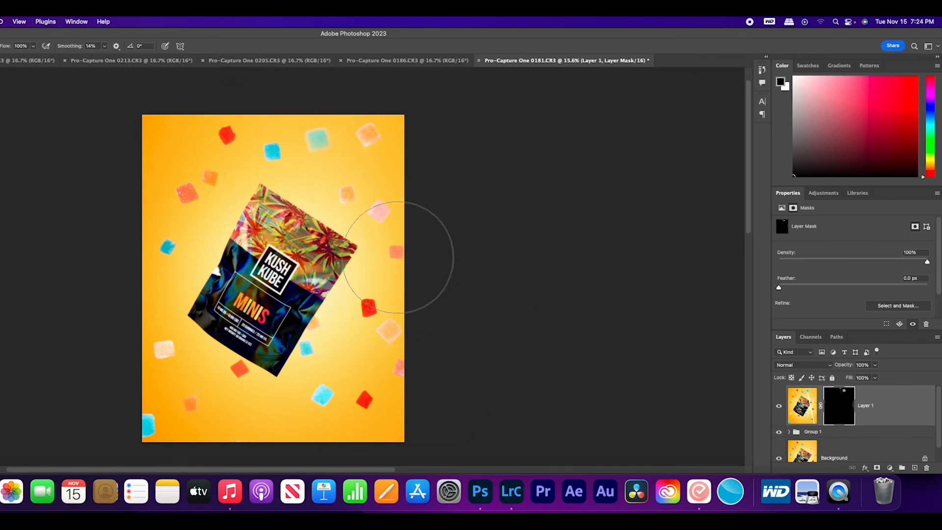
Copy the Pro-Capture One 0205 photo into the 0181 document as the aligned top layer and add a layer mask.
key(x)
click(270, 61)
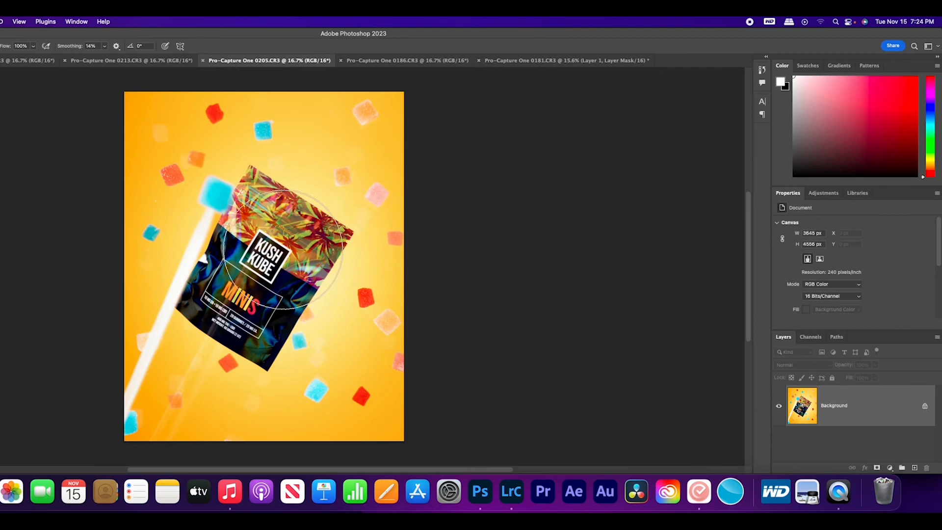
key(v)
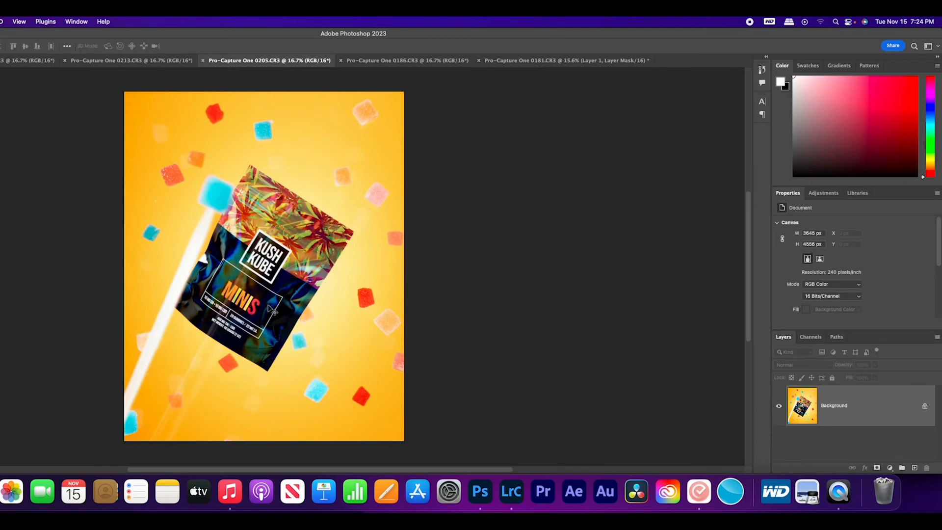
click(569, 60)
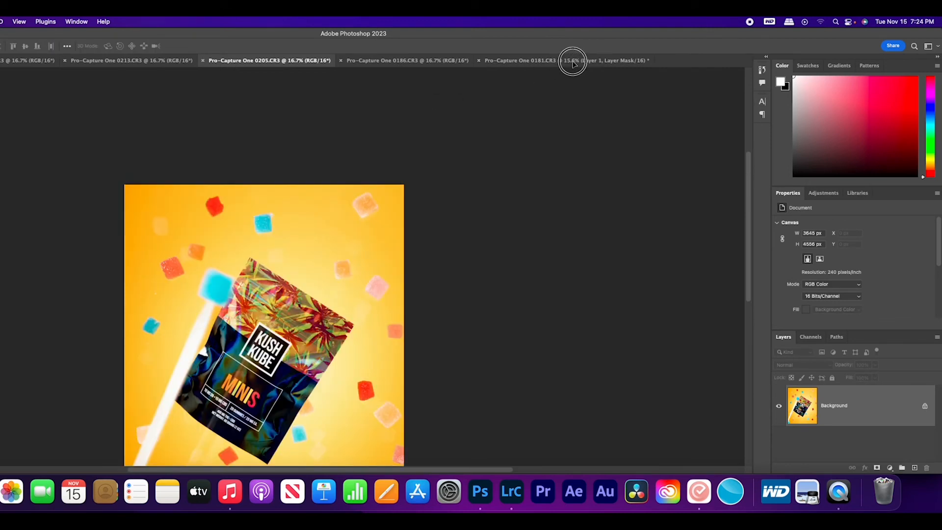
drag(520, 131, 288, 303)
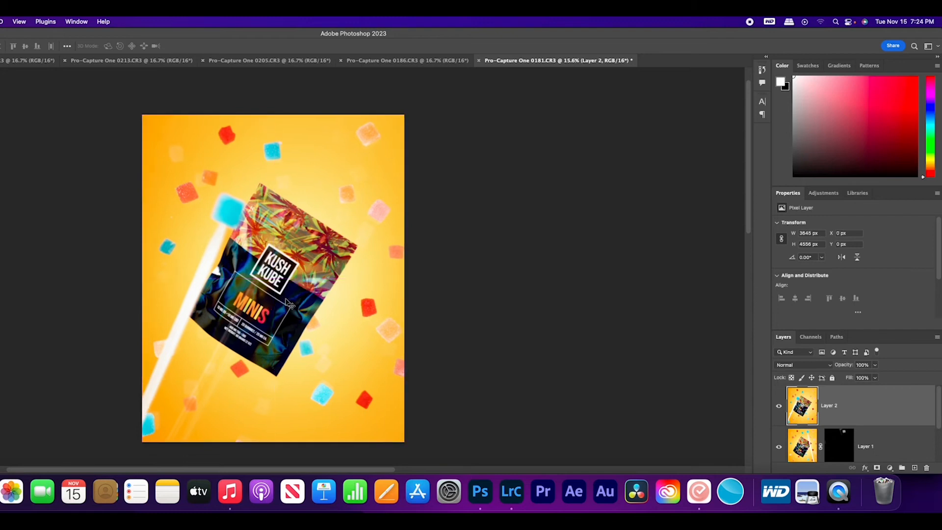
click(876, 468)
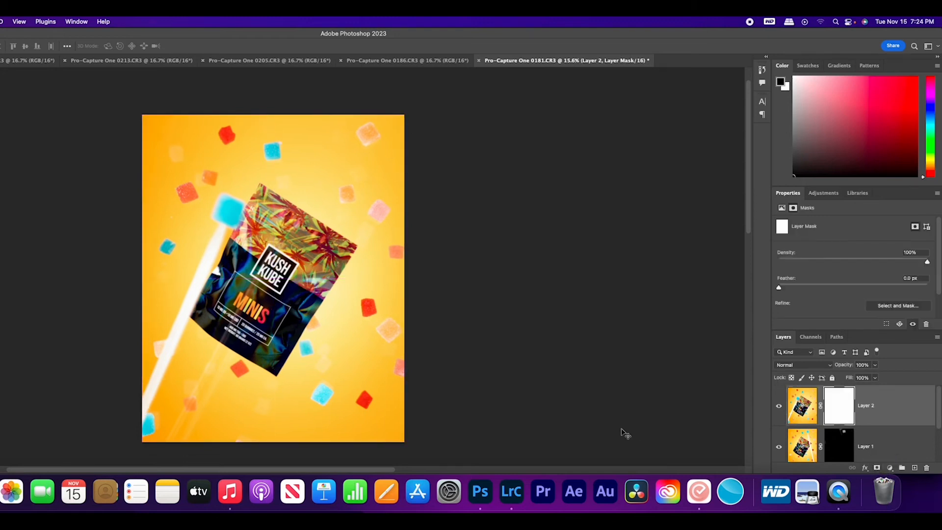
Paint the 0205 layer's mask black over the lower stick and surrounding background, keeping the blue gummy beside the pouch.
key(b)
drag(294, 392, 184, 395)
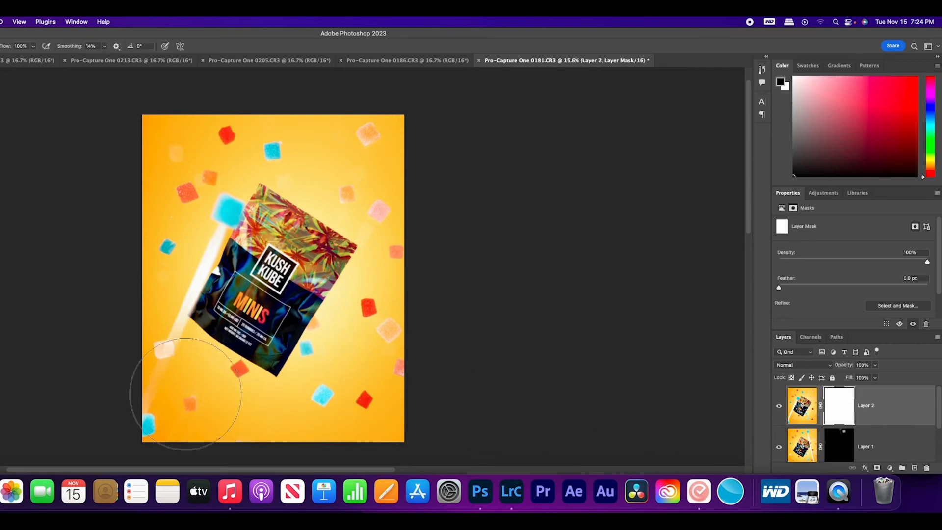
mouse_move(408, 395)
mouse_down()
mouse_move(236, 388)
mouse_move(164, 336)
mouse_move(374, 347)
mouse_move(378, 137)
mouse_move(279, 111)
mouse_move(157, 148)
mouse_move(127, 237)
mouse_up()
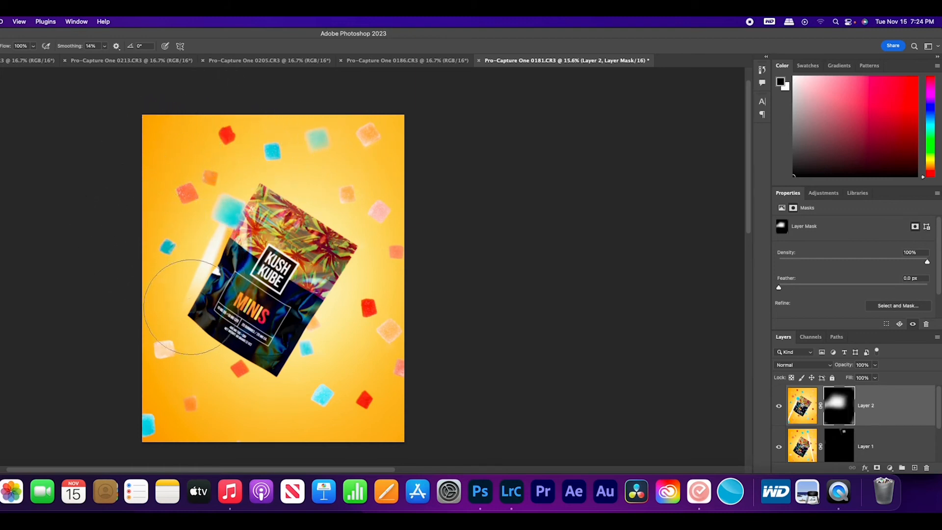
drag(178, 298, 182, 287)
Mask out the remaining stick between the blurred blue gummy and the pouch edge with a smaller brush.
key([)
key([)
key([)
key([)
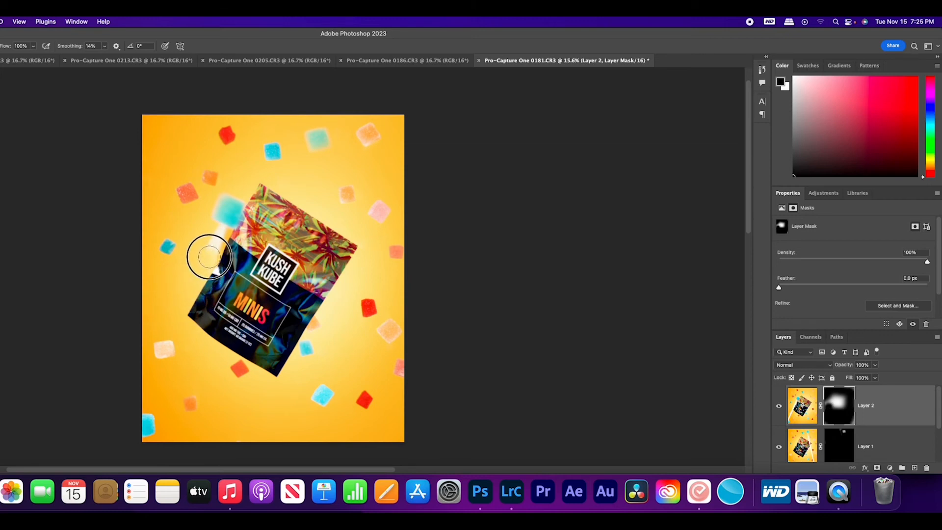
key(z)
drag(217, 241, 263, 283)
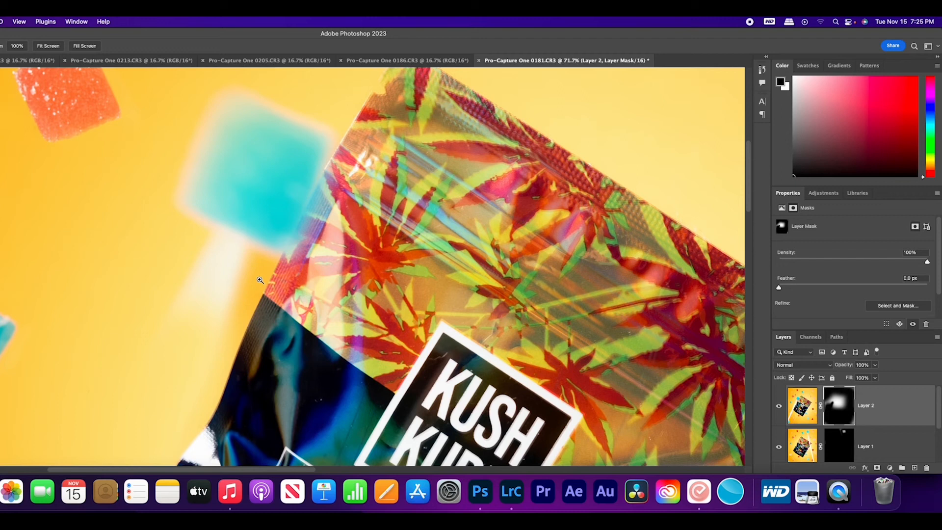
key(b)
key(bracketleft)
key(bracketleft)
mouse_move(215, 304)
mouse_down()
mouse_move(173, 299)
mouse_move(169, 333)
mouse_move(199, 322)
mouse_move(184, 423)
mouse_move(172, 441)
mouse_move(209, 358)
mouse_move(232, 265)
mouse_move(262, 270)
mouse_move(280, 293)
mouse_move(268, 313)
mouse_move(287, 308)
mouse_move(341, 242)
mouse_move(344, 284)
mouse_move(263, 398)
mouse_move(227, 398)
mouse_move(299, 397)
mouse_move(303, 432)
mouse_up()
Mask out the 0205 layer over the pouch front and its upper corner with a larger brush, keeping the blue gummy.
key(bracketright)
key(bracketright)
key(bracketright)
key(bracketright)
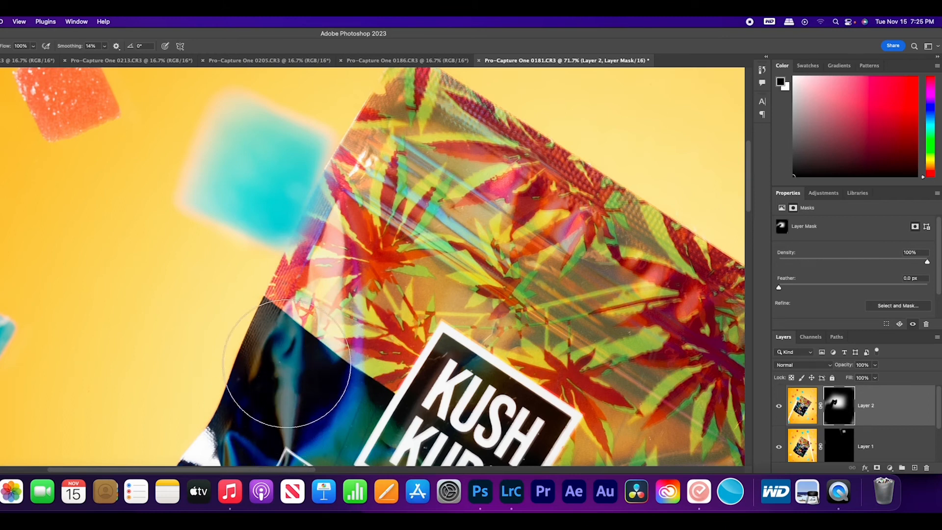
mouse_move(354, 370)
mouse_down()
mouse_move(207, 408)
mouse_move(156, 434)
mouse_move(506, 383)
mouse_up()
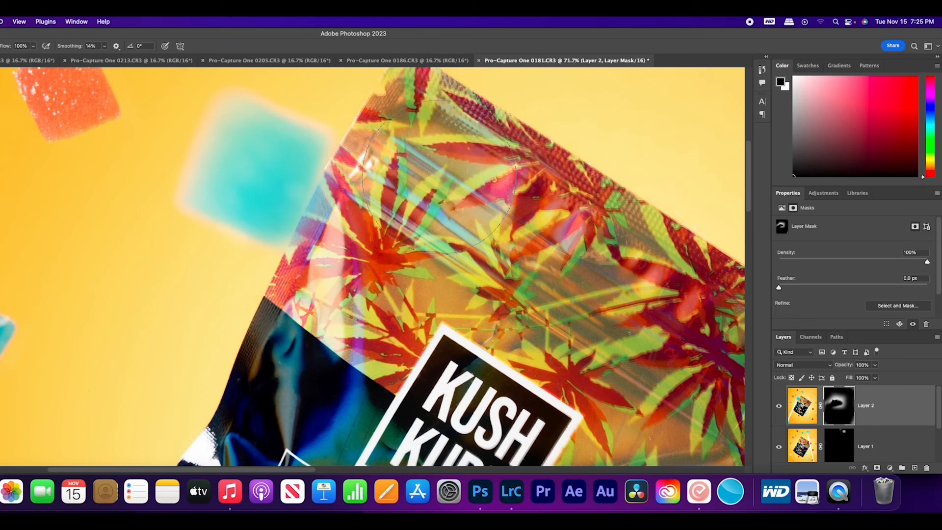
drag(419, 309, 436, 431)
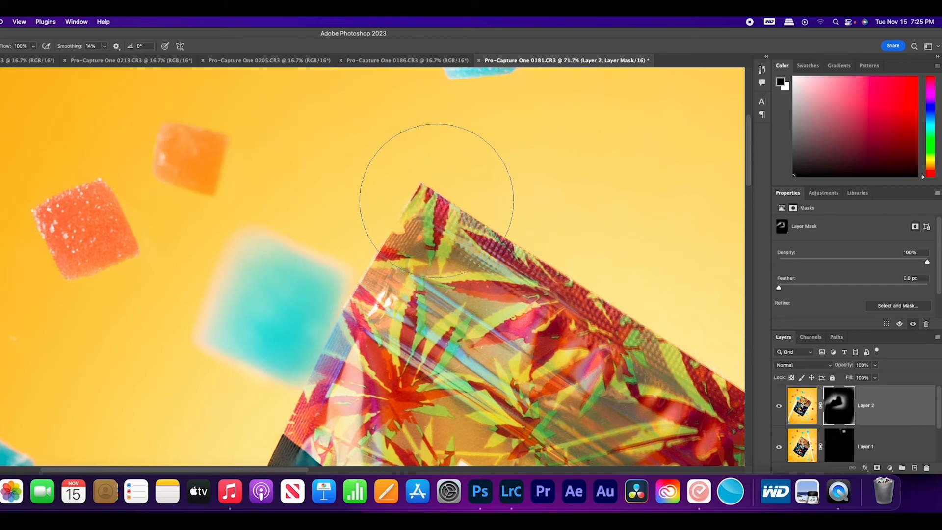
mouse_move(434, 202)
mouse_down()
mouse_move(522, 235)
mouse_move(457, 225)
mouse_move(466, 240)
mouse_up()
drag(439, 302, 380, 304)
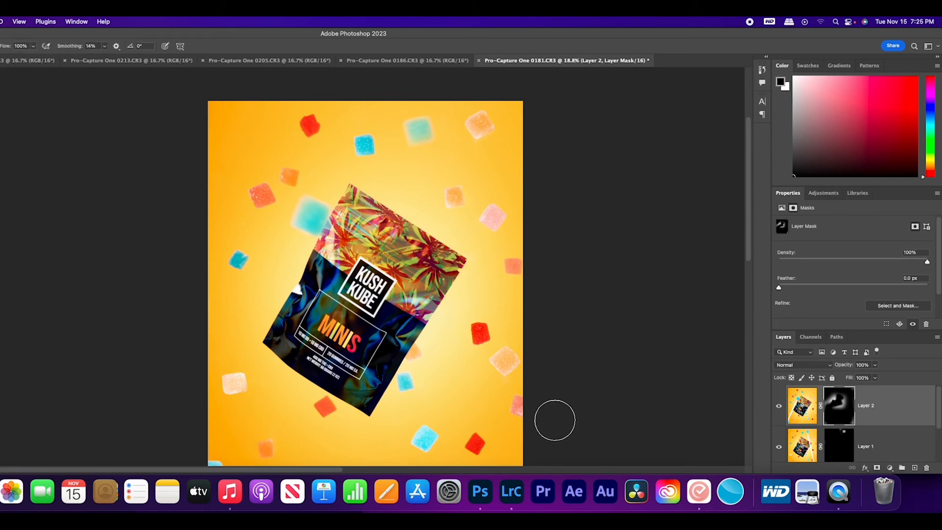
Black out leftover areas of the 0205 layer's mask across the pouch and the background around the blue gummy.
drag(525, 417, 523, 355)
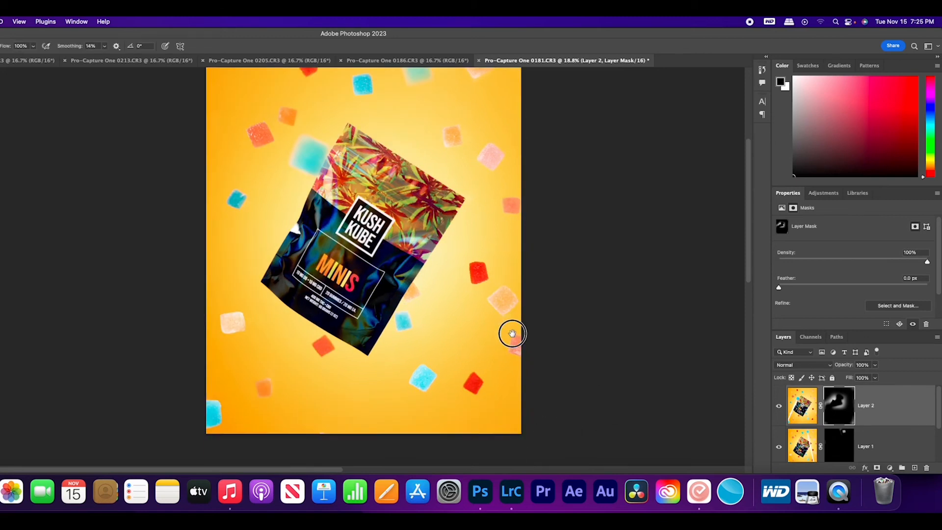
drag(442, 275, 319, 294)
drag(319, 122, 284, 252)
mouse_move(456, 190)
mouse_down()
mouse_move(489, 230)
mouse_move(481, 303)
mouse_up()
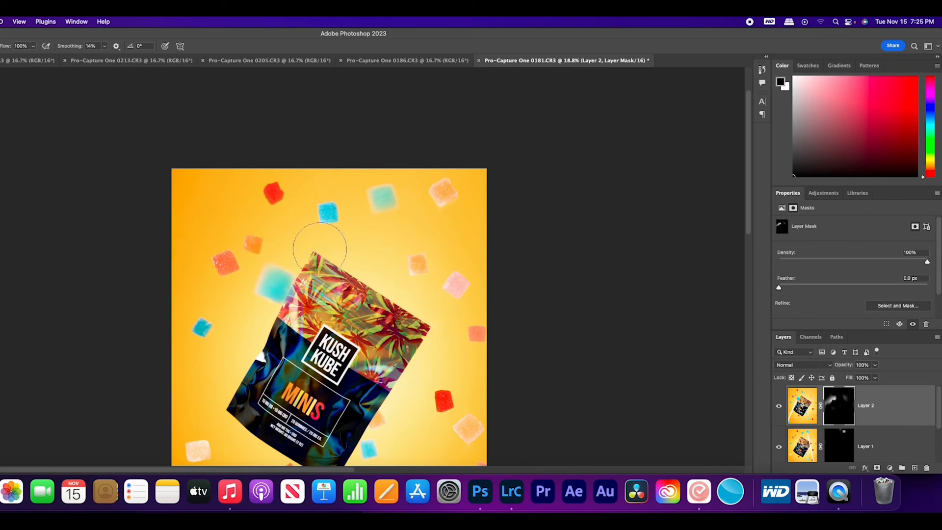
scroll(353, 377, down, 5)
scroll(352, 378, left, 2)
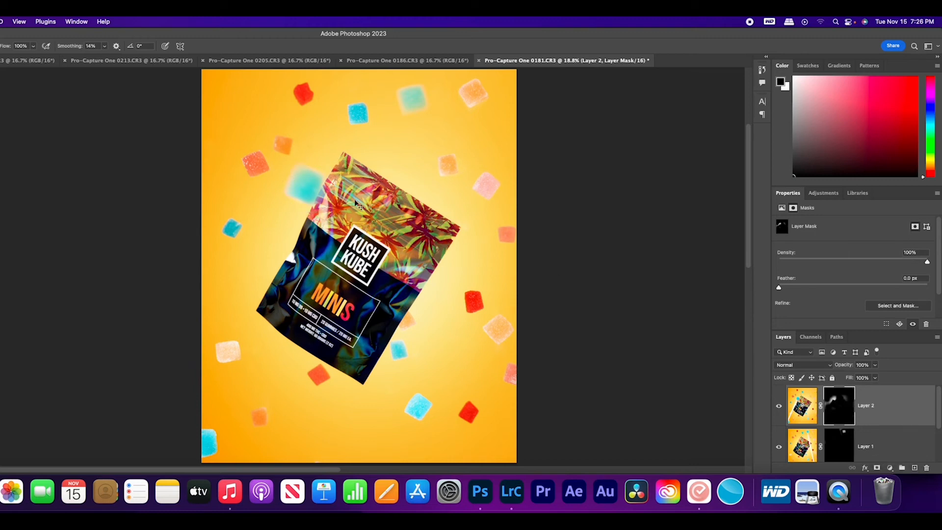
key(super+t)
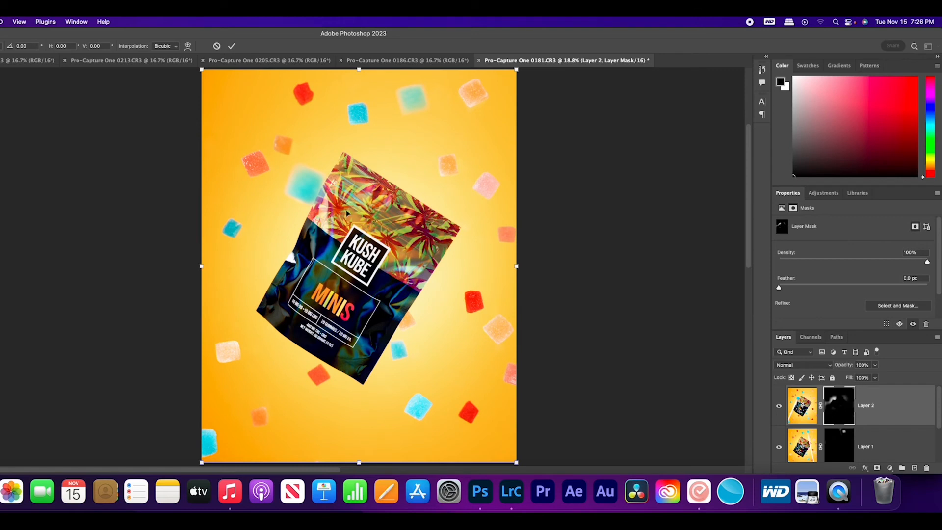
drag(360, 68, 372, 187)
scroll(517, 348, down, 3)
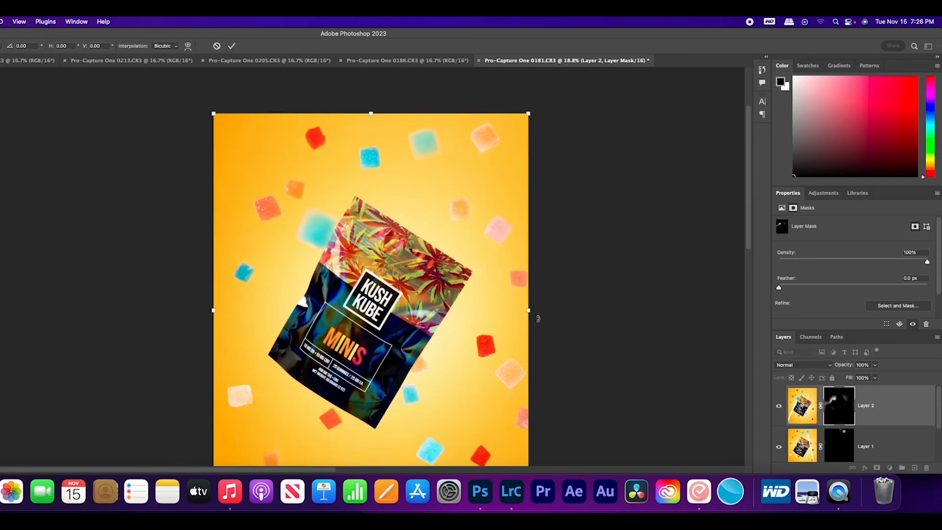
scroll(483, 333, down, 5)
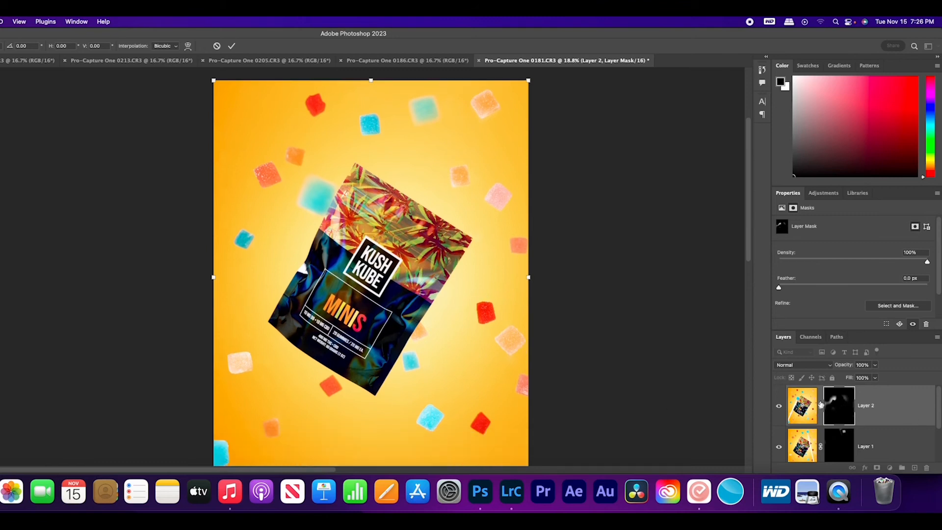
scroll(559, 343, down, 1)
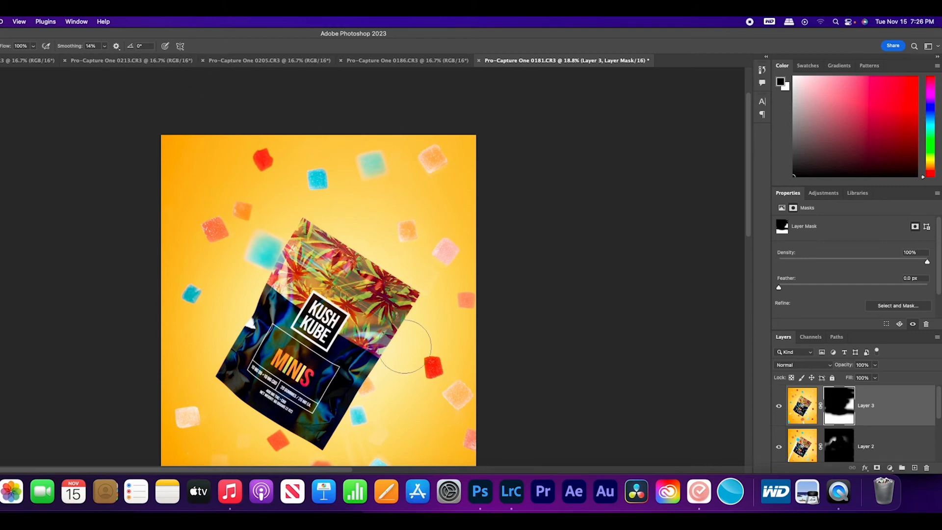
Paint the top layer's mask black over the lower background, keeping the blurred red gummy below the pouch.
drag(325, 376, 374, 224)
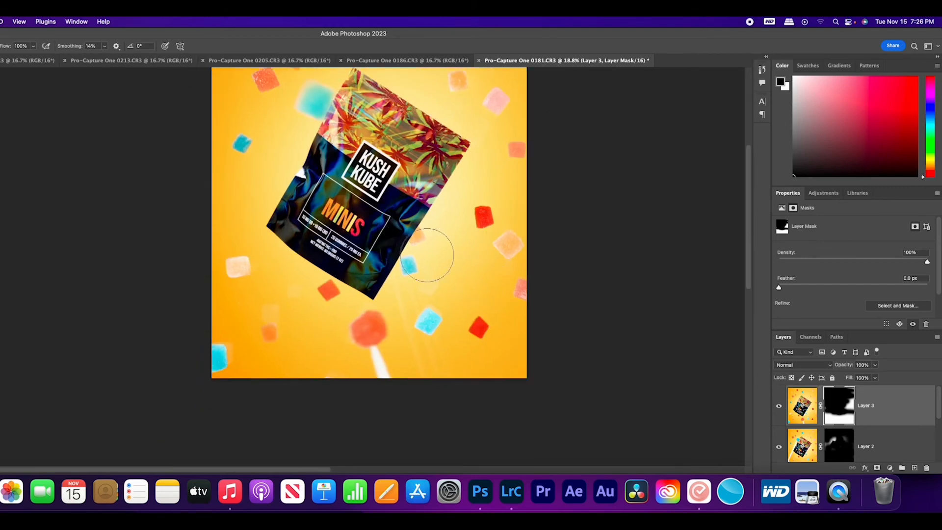
mouse_move(443, 377)
mouse_down()
mouse_move(548, 295)
mouse_move(515, 79)
mouse_move(496, 40)
mouse_up()
mouse_move(285, 272)
mouse_down()
mouse_move(237, 316)
mouse_move(257, 262)
mouse_move(273, 337)
mouse_move(363, 278)
mouse_move(330, 284)
mouse_move(317, 375)
mouse_up()
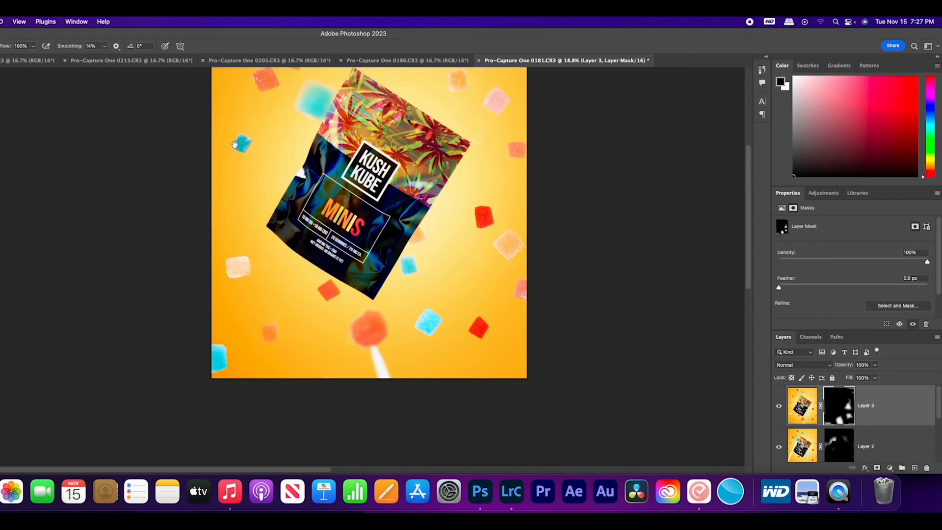
scroll(239, 184, up, 5)
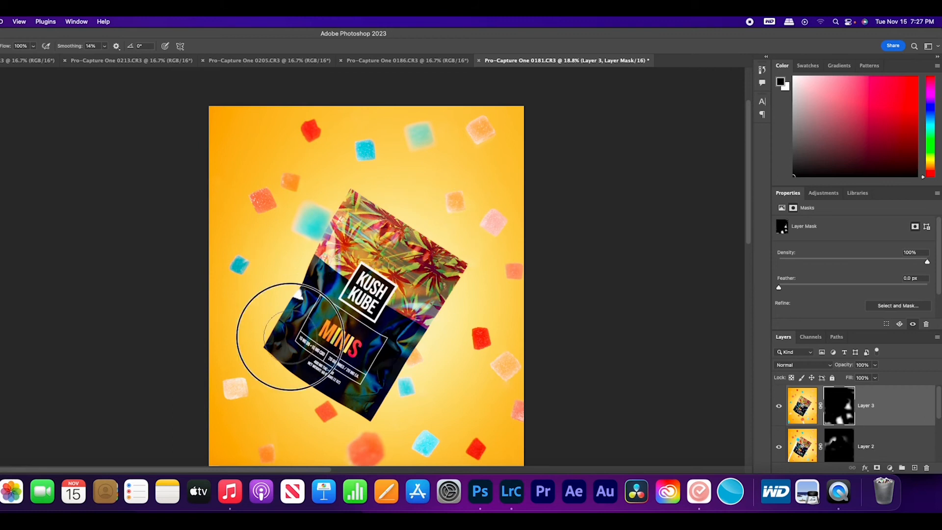
scroll(353, 363, down, 5)
Remove the white stick beneath the blurred red gummy near the photo's lower edge.
key(z)
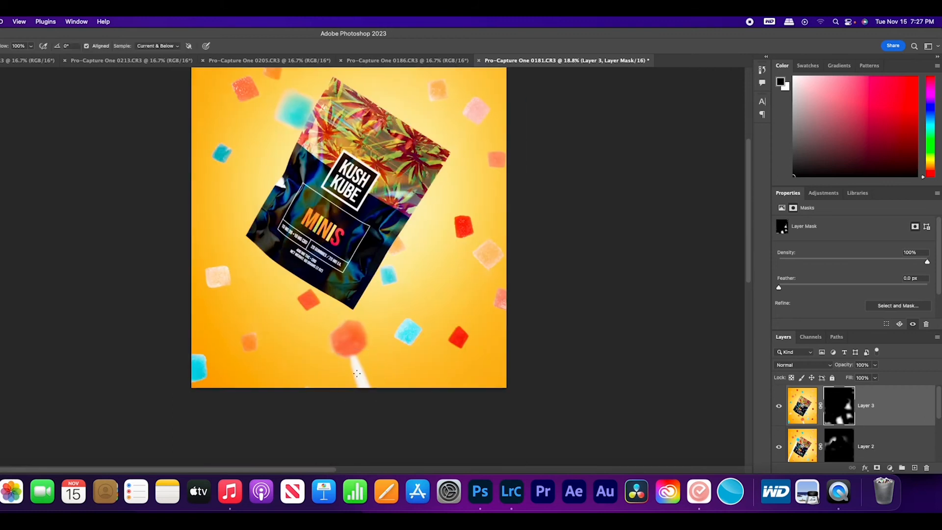
drag(369, 392, 442, 392)
drag(353, 343, 311, 340)
Copy the next companion photo into the 0181 document as the aligned top layer and add a layer mask.
click(28, 60)
click(566, 61)
click(27, 60)
key(v)
drag(303, 112, 338, 134)
scroll(853, 426, up, 5)
click(876, 468)
Paint the newly added layer's mask black, keeping only its added gummy near the upper edge of the photo.
key(b)
mouse_move(343, 226)
mouse_down()
mouse_move(124, 250)
mouse_move(336, 198)
mouse_up()
drag(309, 392, 435, 438)
Bring the last companion photo into the 0181 document, align it over the composite, and add a layer mask.
click(28, 60)
key(v)
mouse_move(317, 267)
mouse_down()
mouse_move(544, 59)
mouse_move(319, 278)
mouse_up()
click(877, 468)
Paint the last added layer's mask black around its pale blurred gummy beside the pouch, hiding the gummy's stick and other differences.
key(b)
key(z)
key(b)
drag(269, 159, 186, 386)
drag(368, 392, 208, 207)
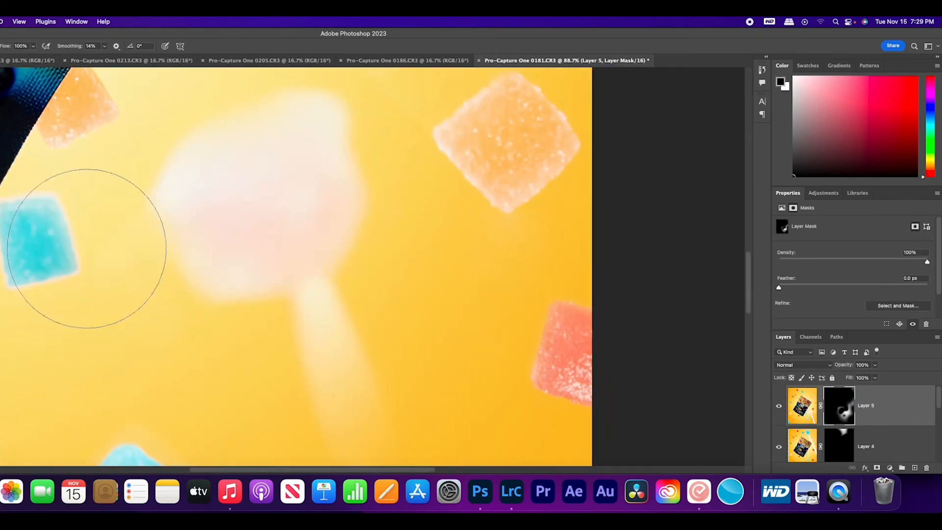
drag(318, 295, 333, 388)
key(z)
drag(515, 165, 438, 215)
mouse_move(494, 149)
mouse_down()
mouse_move(442, 320)
mouse_move(437, 309)
mouse_move(389, 309)
mouse_up()
key(z)
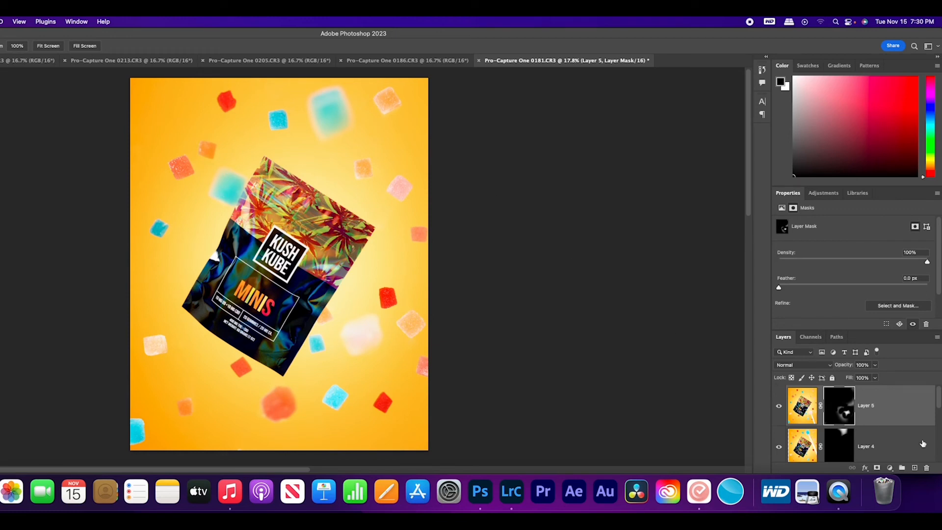
Move the Layer 2 image to X -338 px, Y 267 px so its blurred blue gummy sits clear of the pouch's edge.
scroll(836, 444, down, 3)
scroll(815, 433, down, 1)
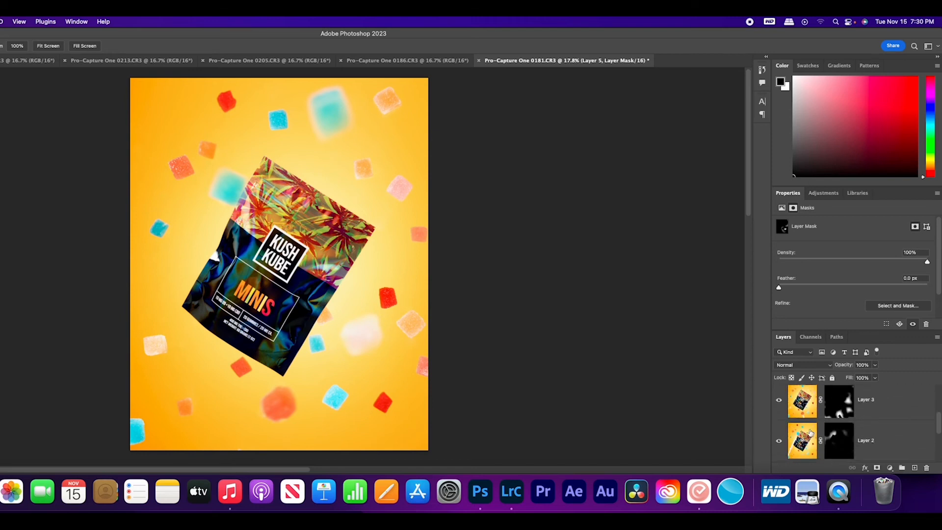
click(836, 445)
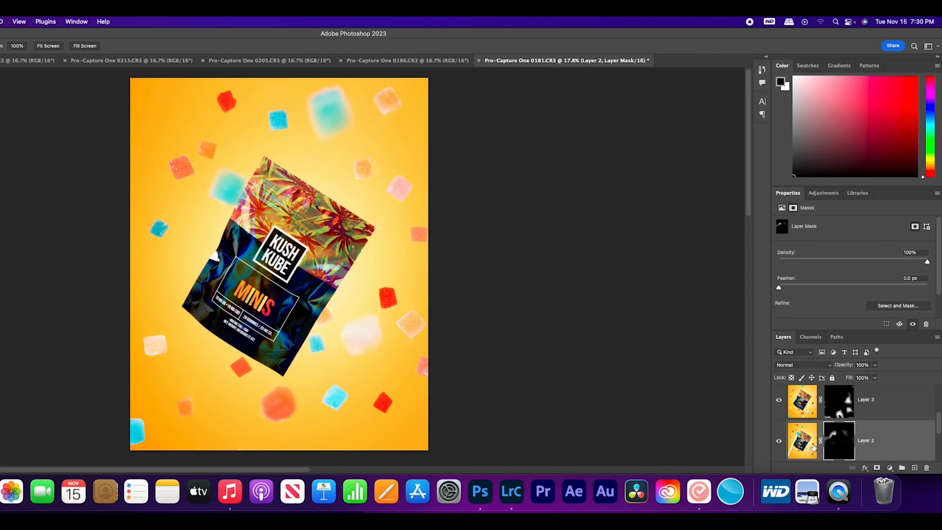
click(813, 448)
key(super+t)
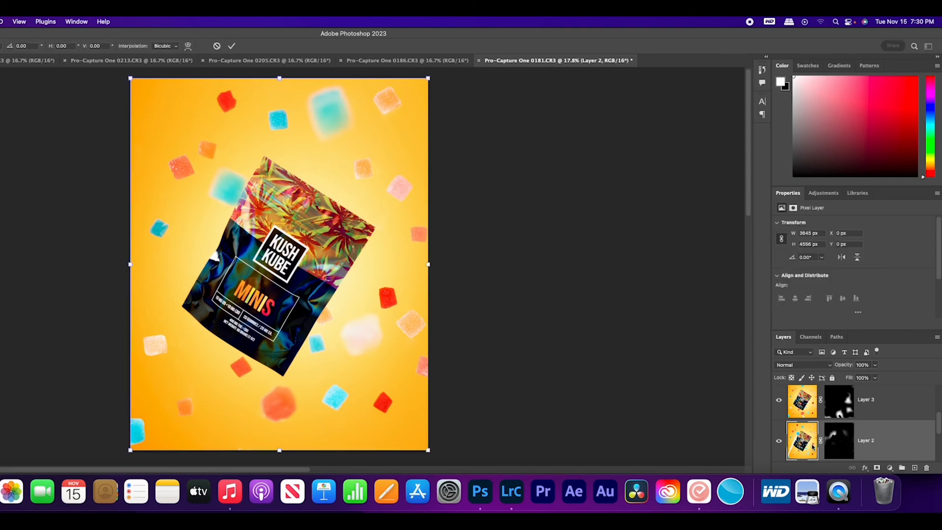
drag(299, 226, 278, 242)
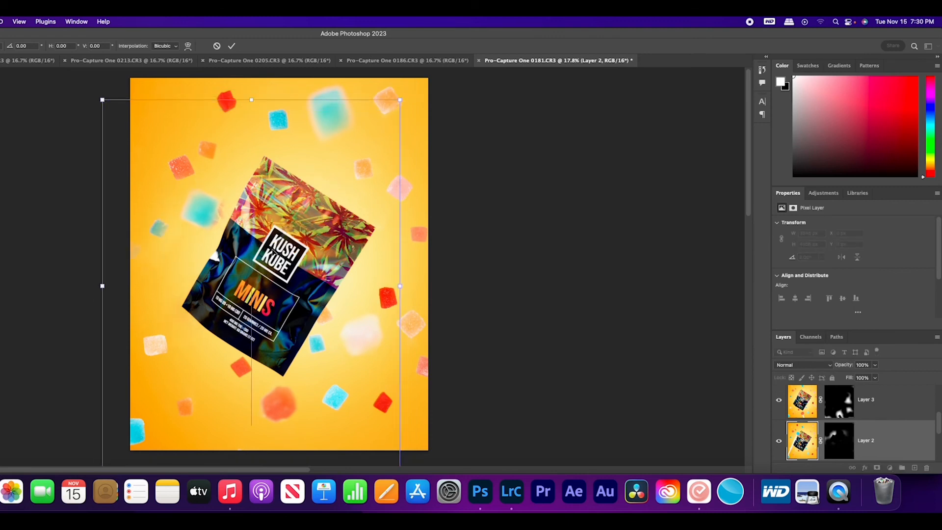
click(231, 46)
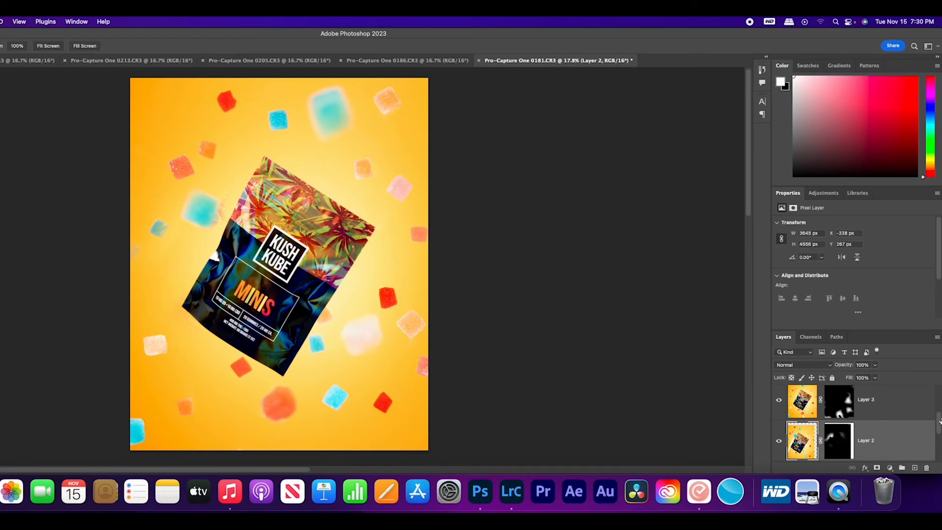
Paint black on Layer 2's mask to hide the shifted surroundings of the moved blue gummy, from the pouch's edge to the photo's edge.
click(840, 447)
key(b)
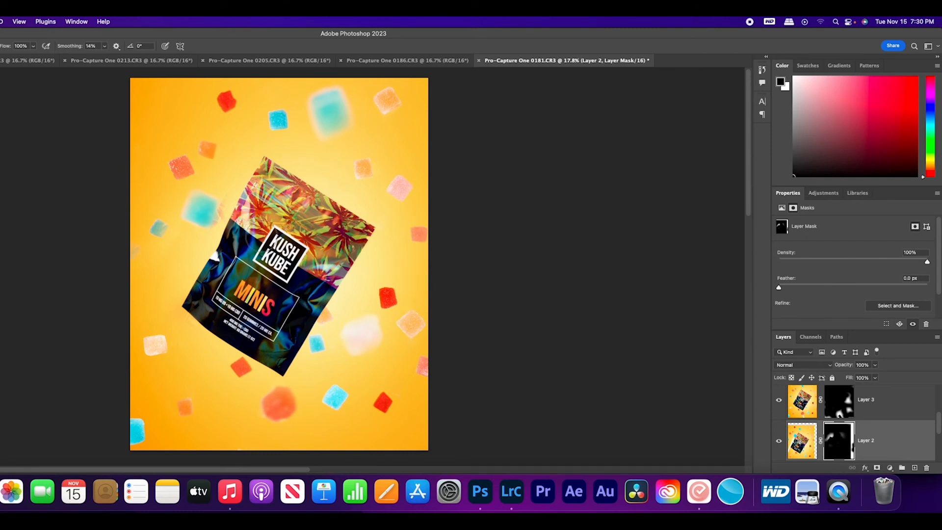
mouse_move(236, 203)
mouse_down()
mouse_move(221, 238)
mouse_move(232, 220)
mouse_move(180, 264)
mouse_move(157, 228)
mouse_move(135, 246)
mouse_up()
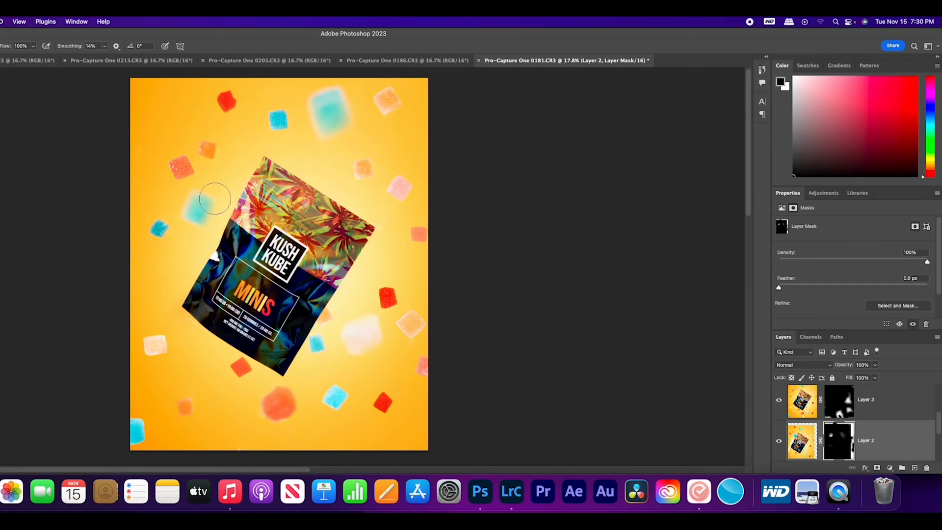
click(802, 441)
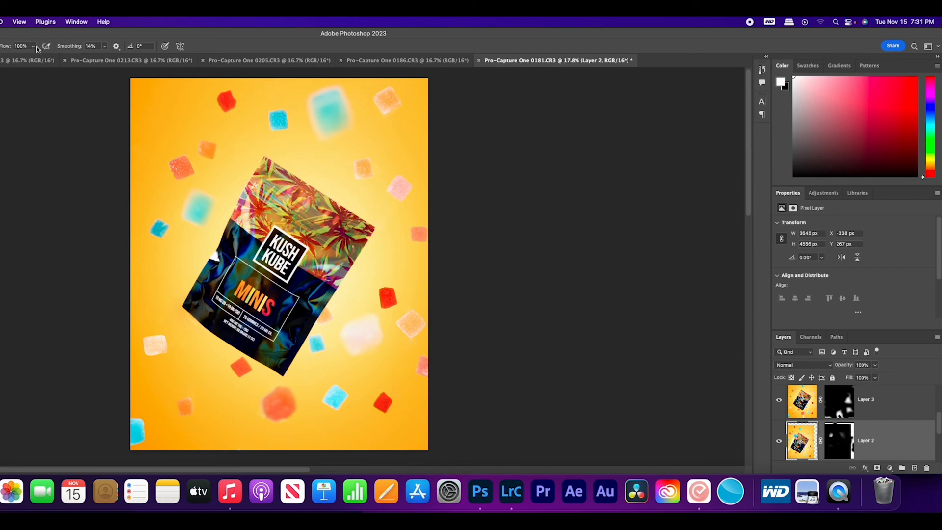
click(38, 21)
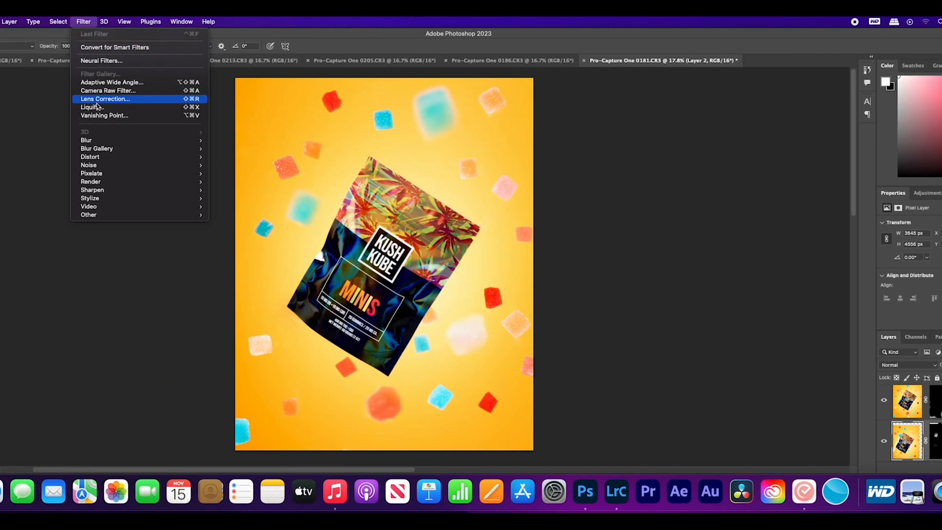
mouse_move(95, 140)
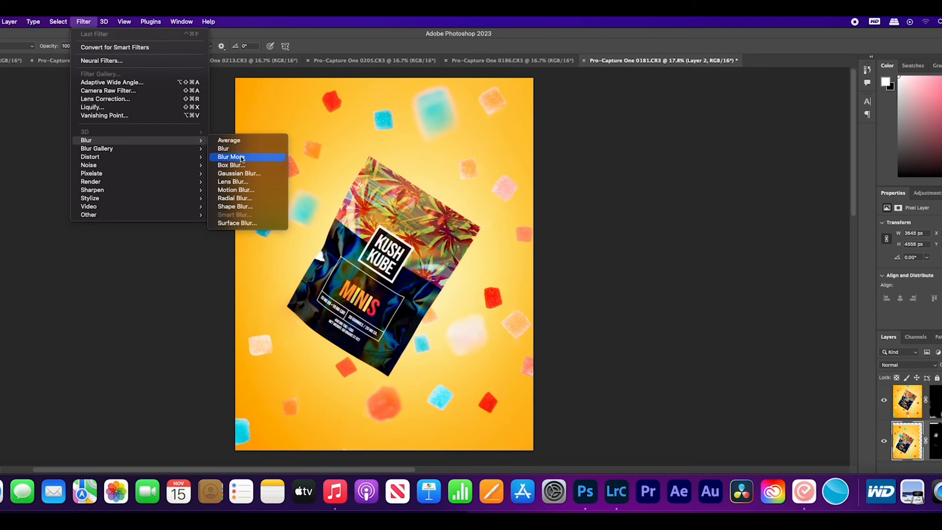
click(237, 189)
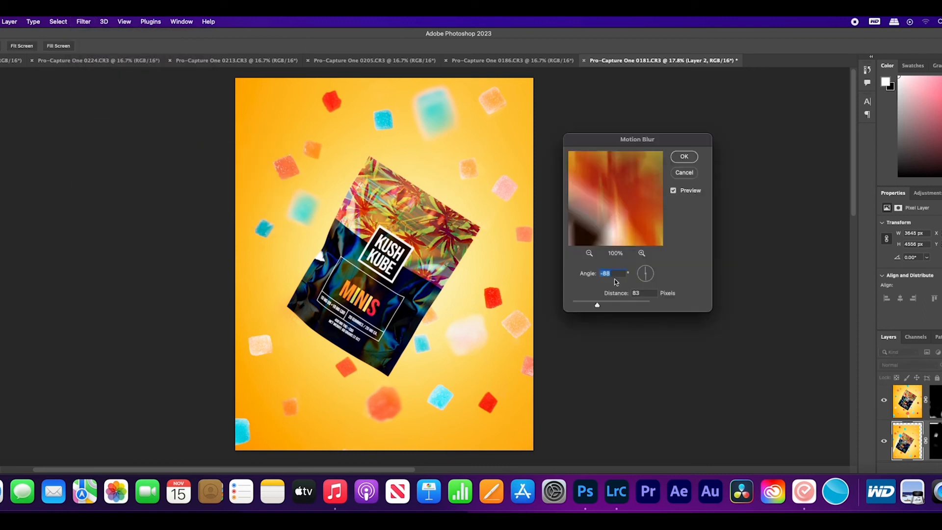
drag(597, 305, 629, 305)
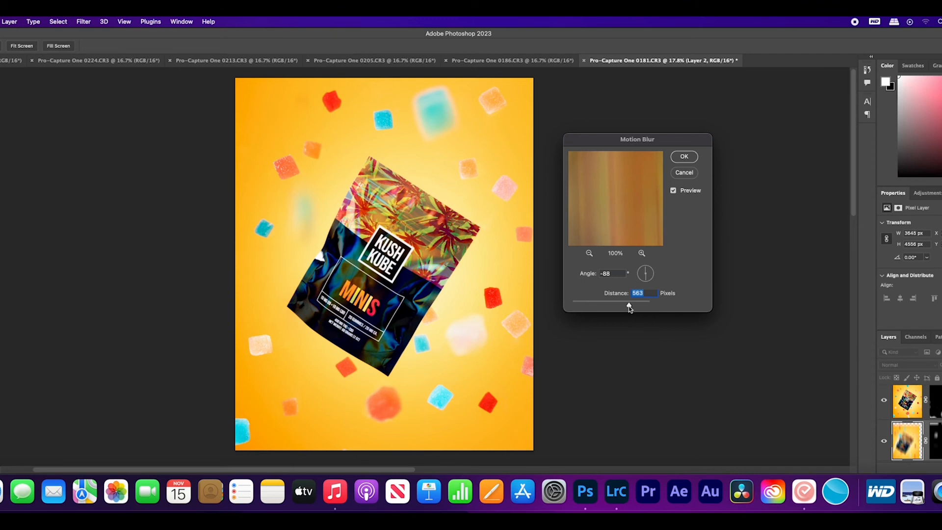
drag(630, 306, 586, 307)
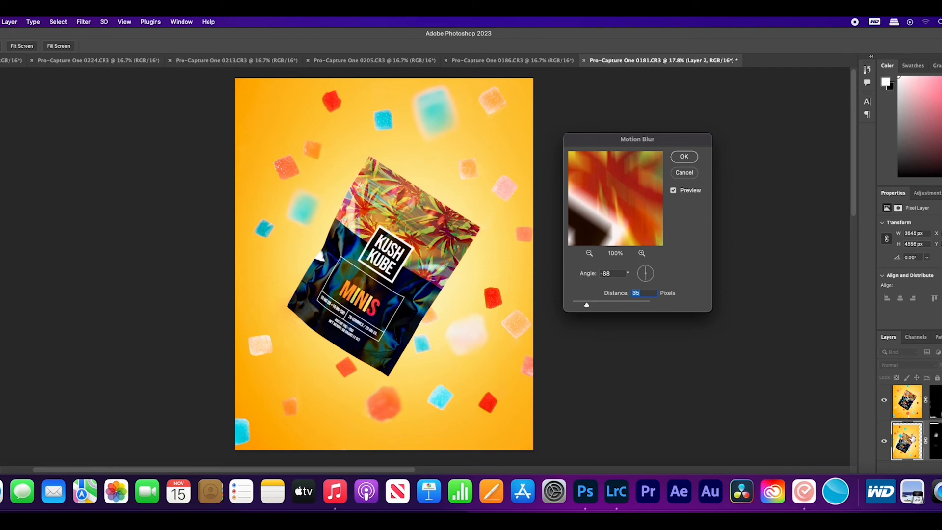
click(683, 172)
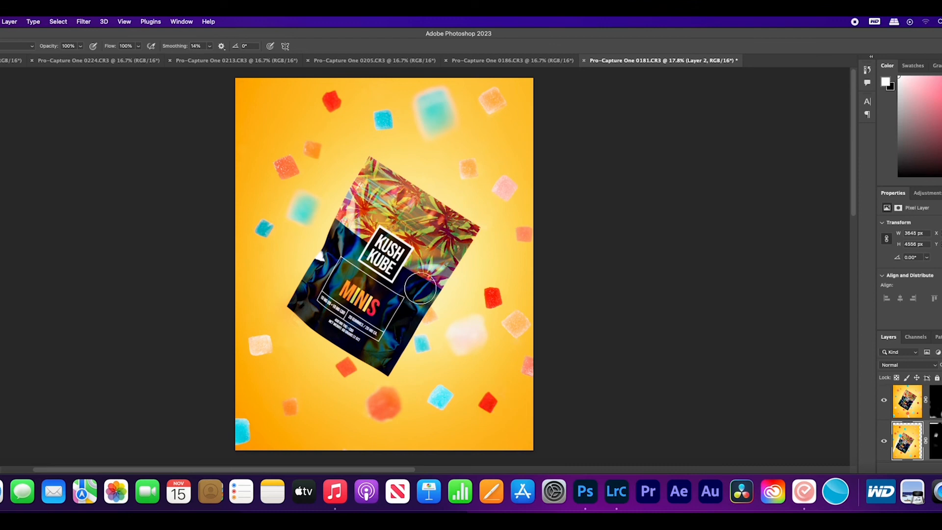
Save the composite, switch to Lightroom Classic and show the saved Pro-Capture One 0181-Edit.tif in the Library.
click(68, 21)
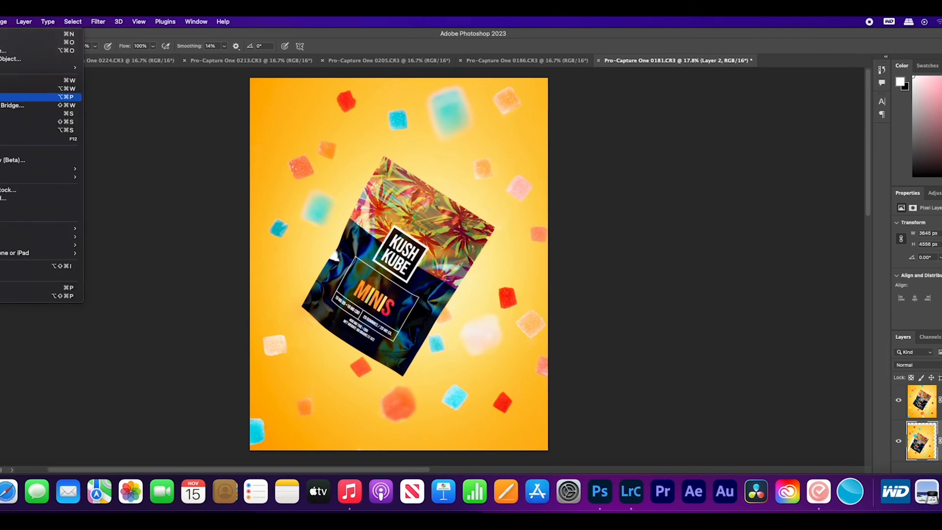
click(92, 114)
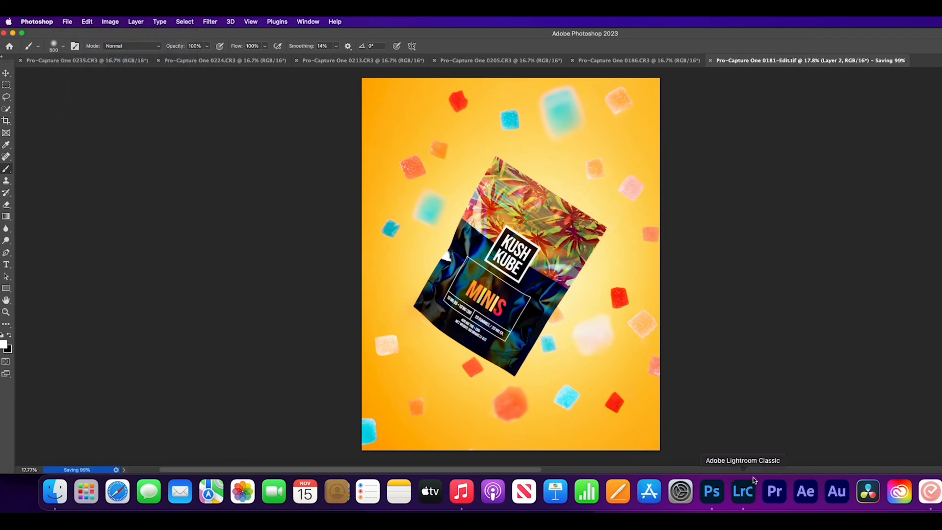
click(753, 492)
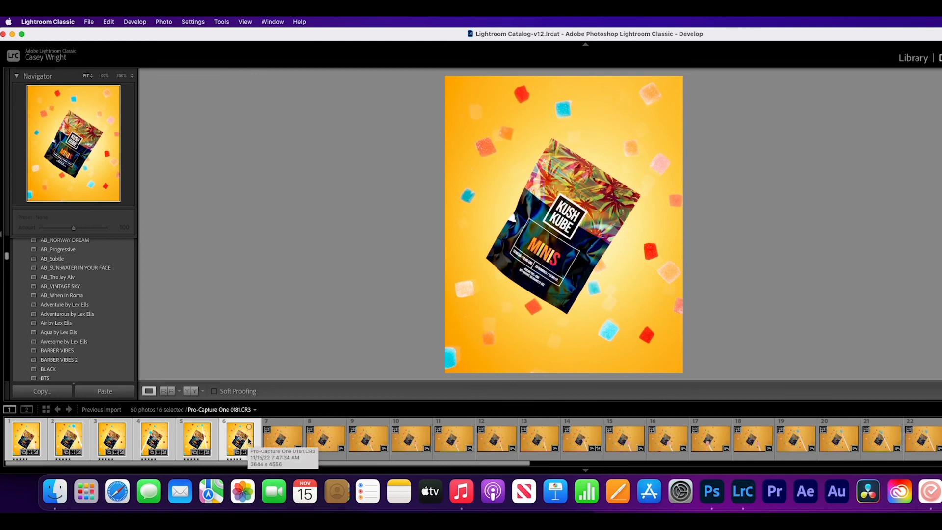
click(912, 58)
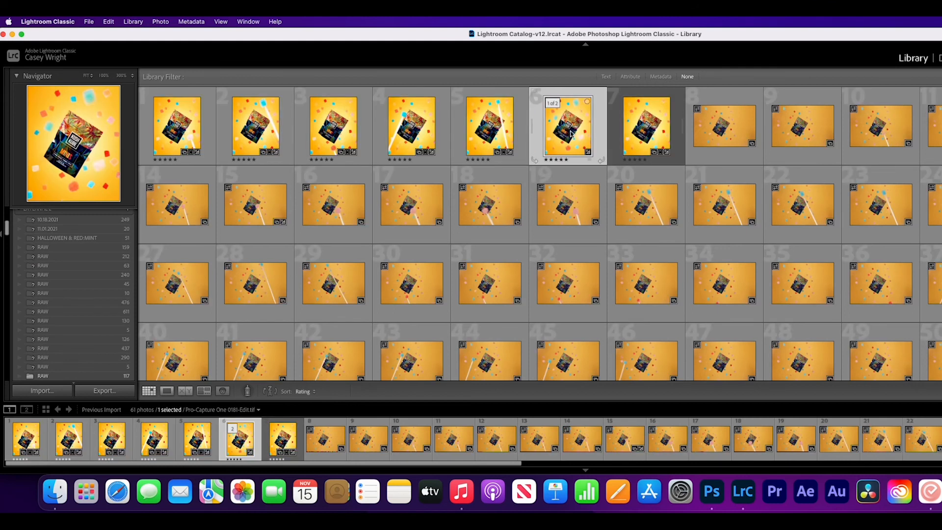
Crop Pro-Capture One 0181-Edit.tif slightly tighter on all sides in Develop, keeping its proportions and the pouch centred.
key(d)
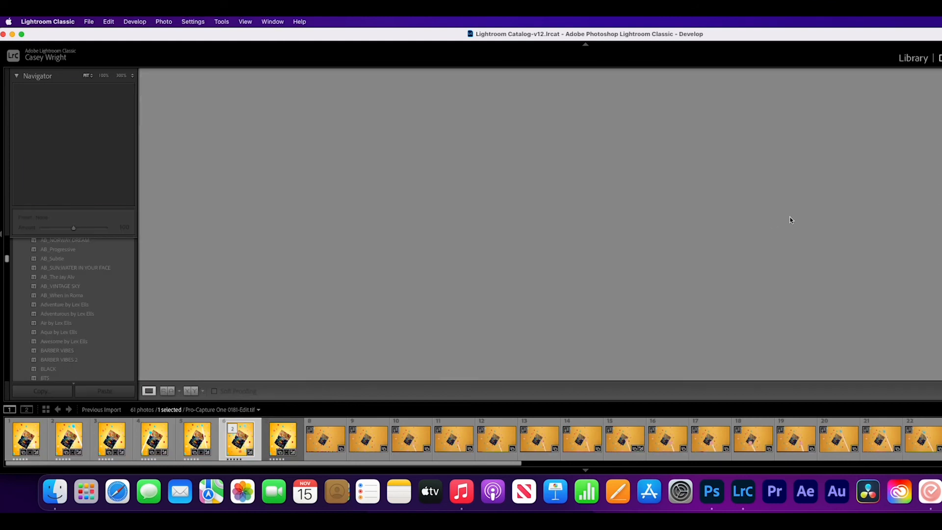
key(r)
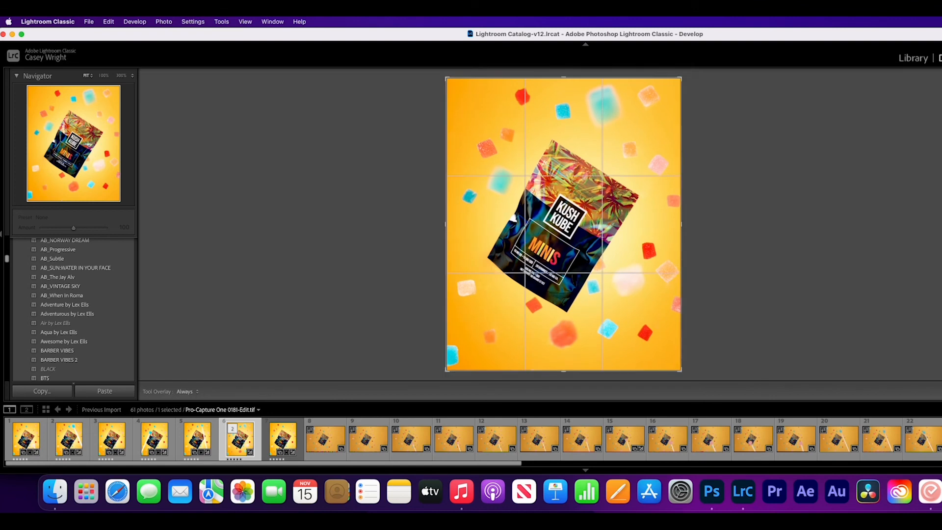
drag(560, 77, 558, 92)
drag(559, 158, 561, 169)
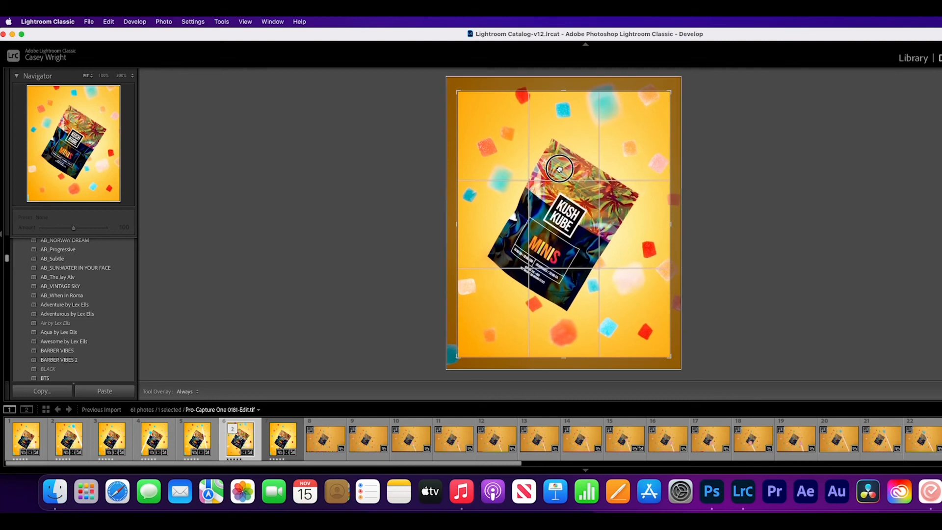
key(Return)
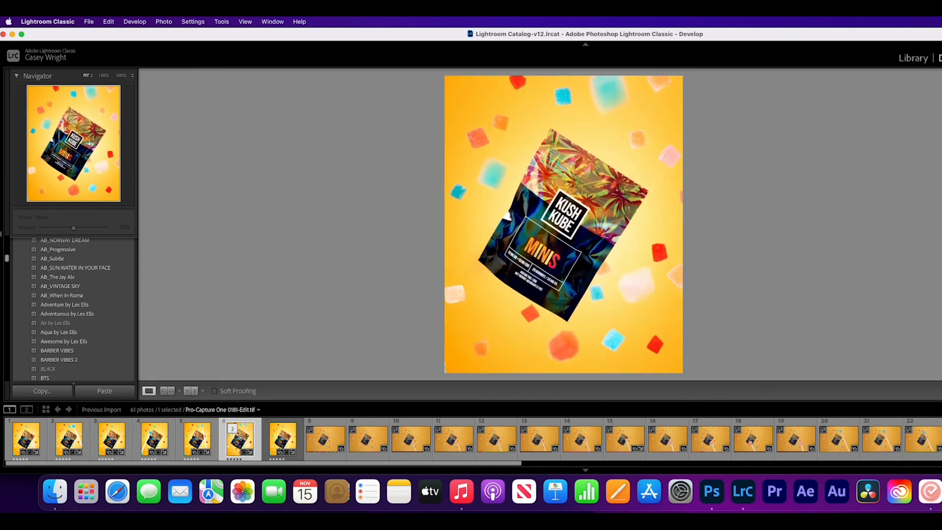